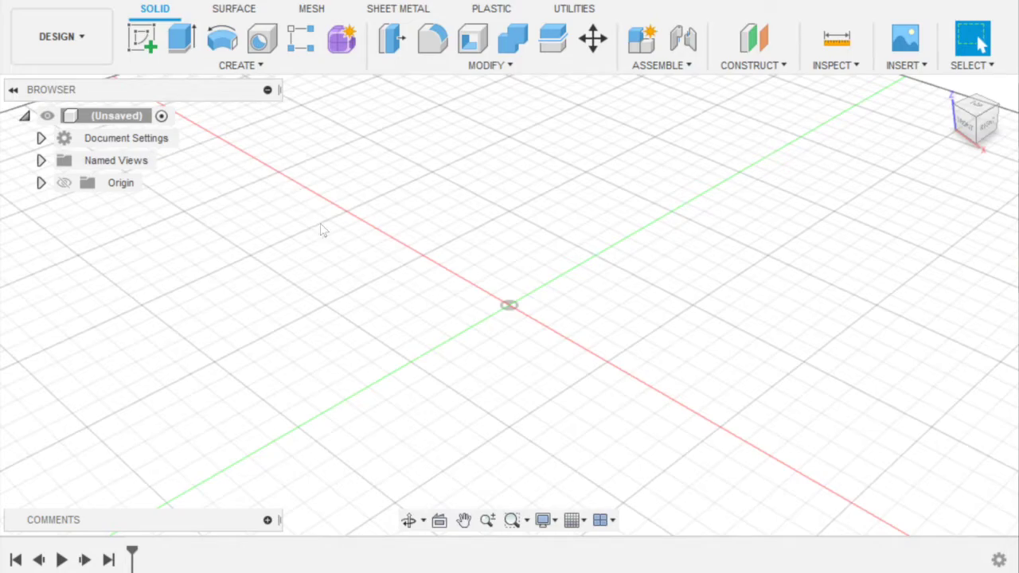
- Build a box on the ground plane from the origin, with a 40×40 mm base and 40 mm height
left_click(255, 65)
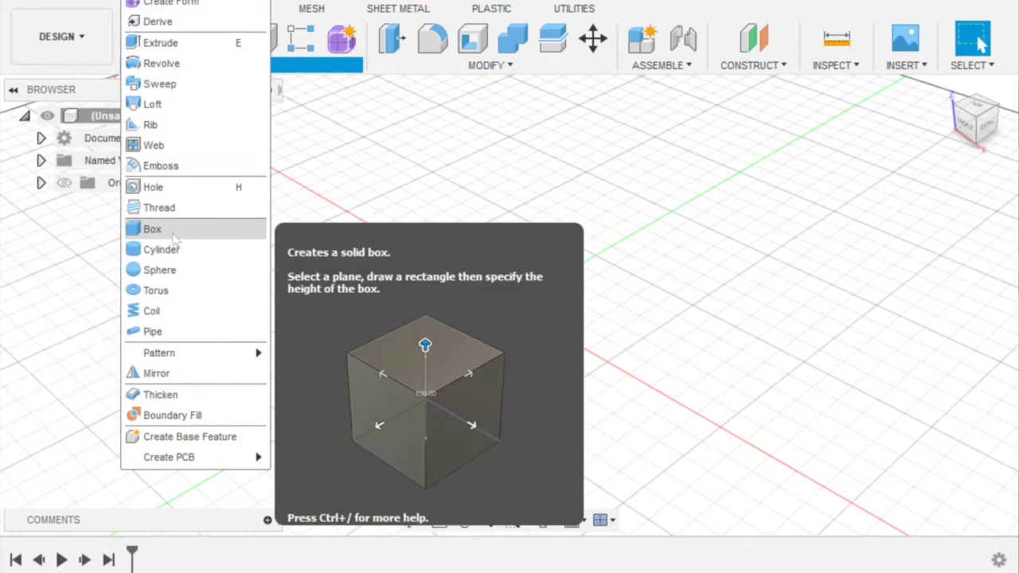
left_click(172, 236)
left_click(605, 319)
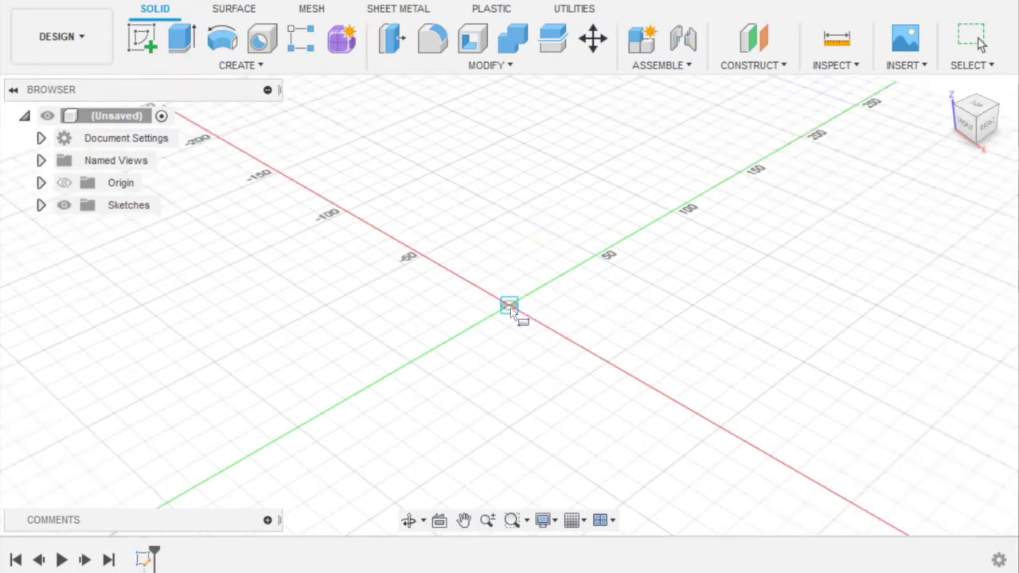
left_click(510, 306)
left_click(657, 304)
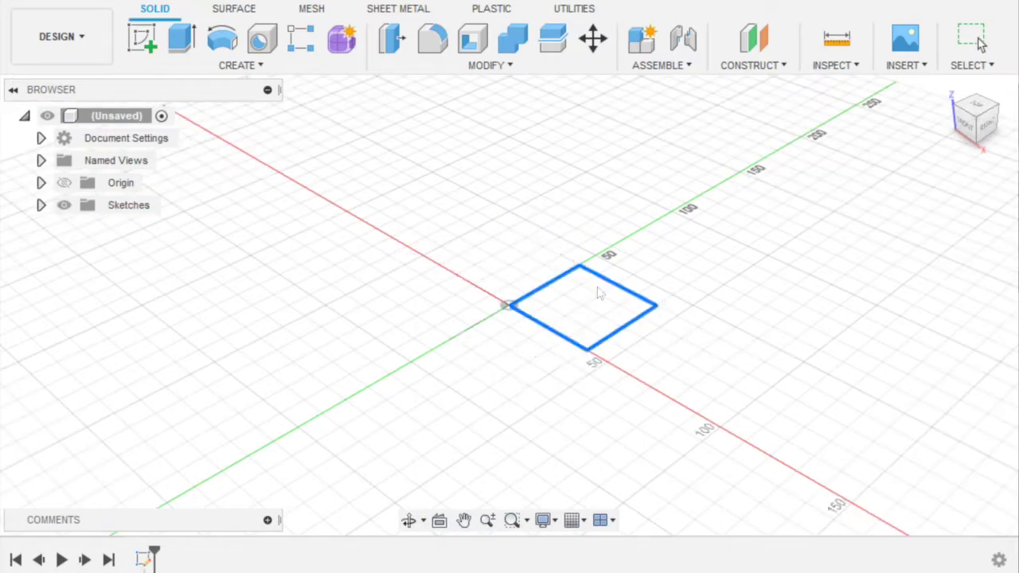
left_click_drag(584, 267, 587, 200)
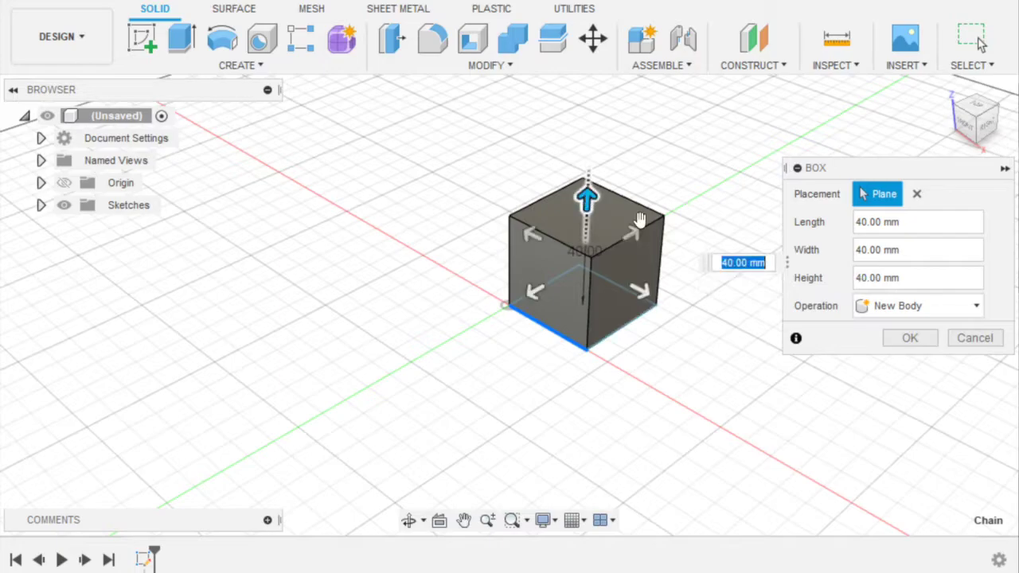
left_click(910, 338)
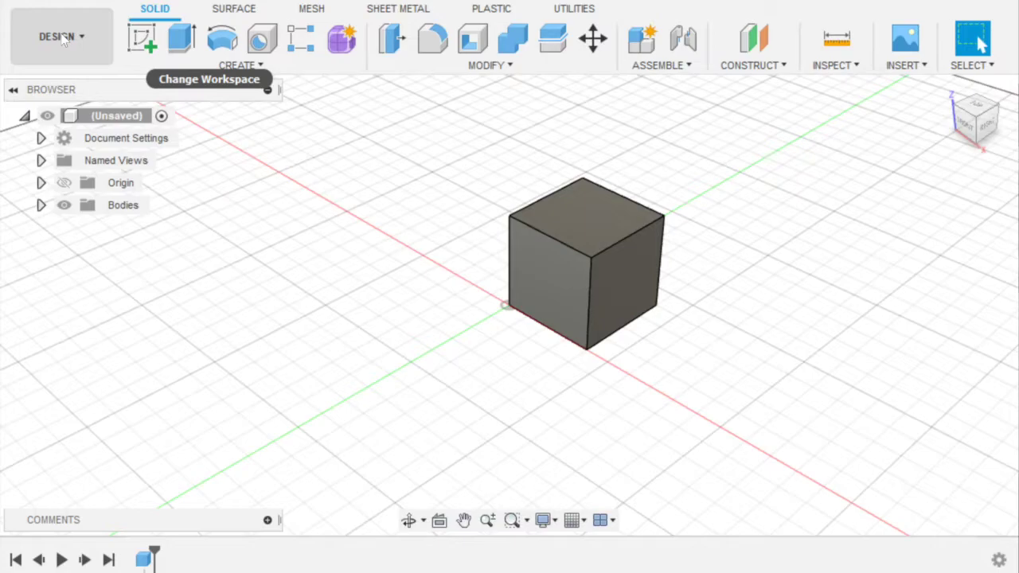
- Change the workspace from Design to Animation
left_click(62, 42)
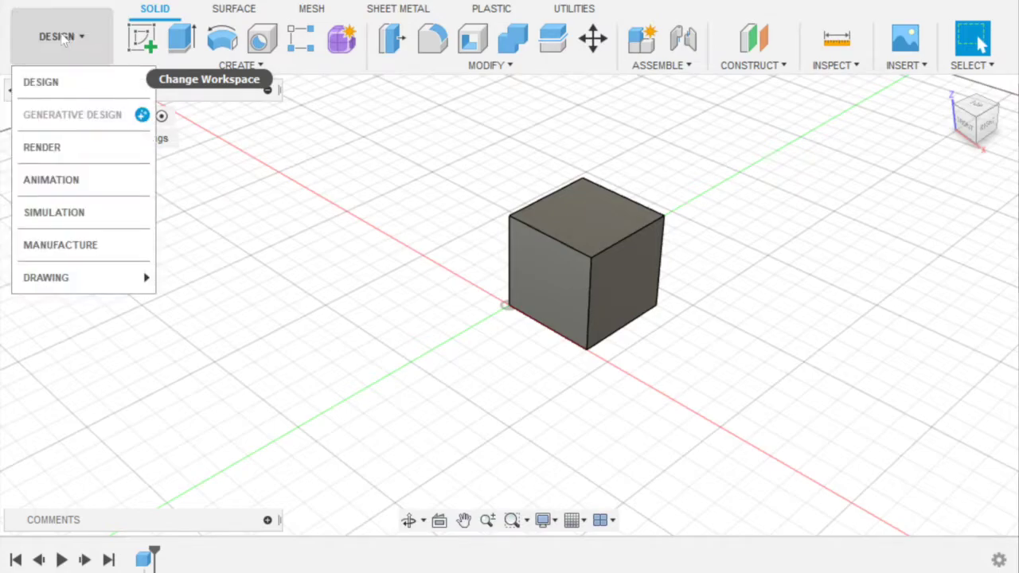
left_click(86, 182)
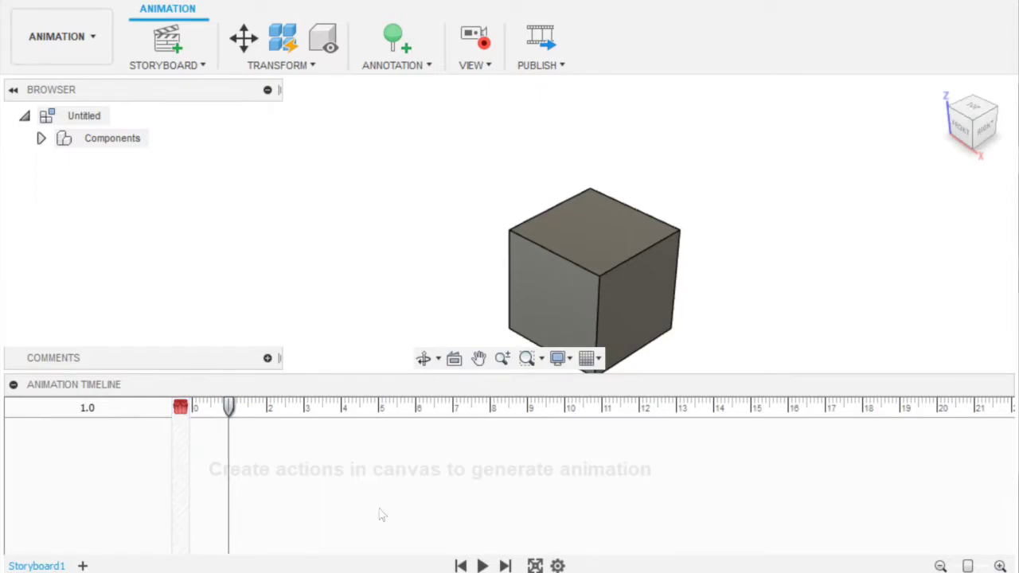
- Try the Transform Components tool, then cancel it
left_click(266, 67)
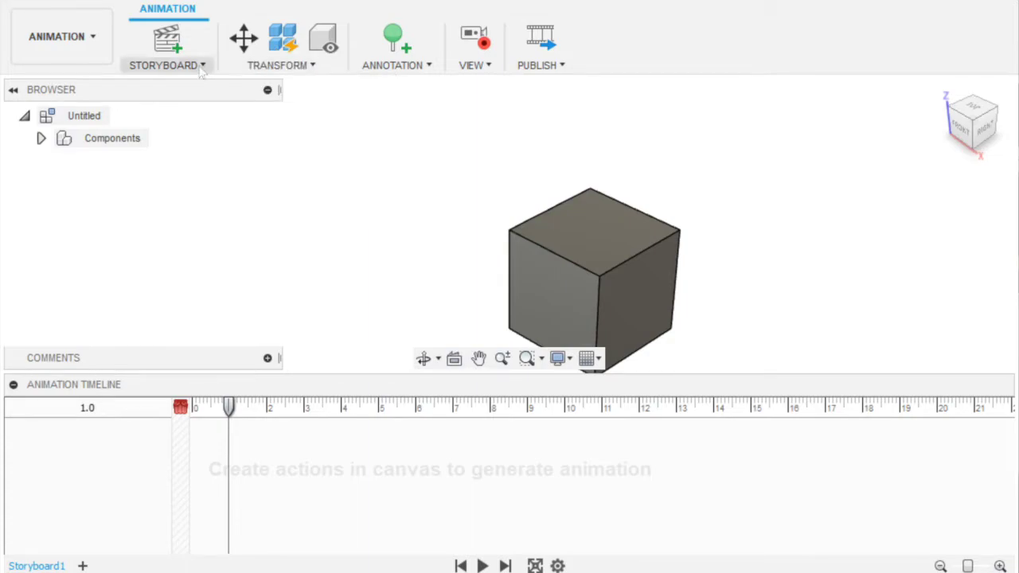
left_click(199, 66)
left_click(239, 67)
left_click(243, 42)
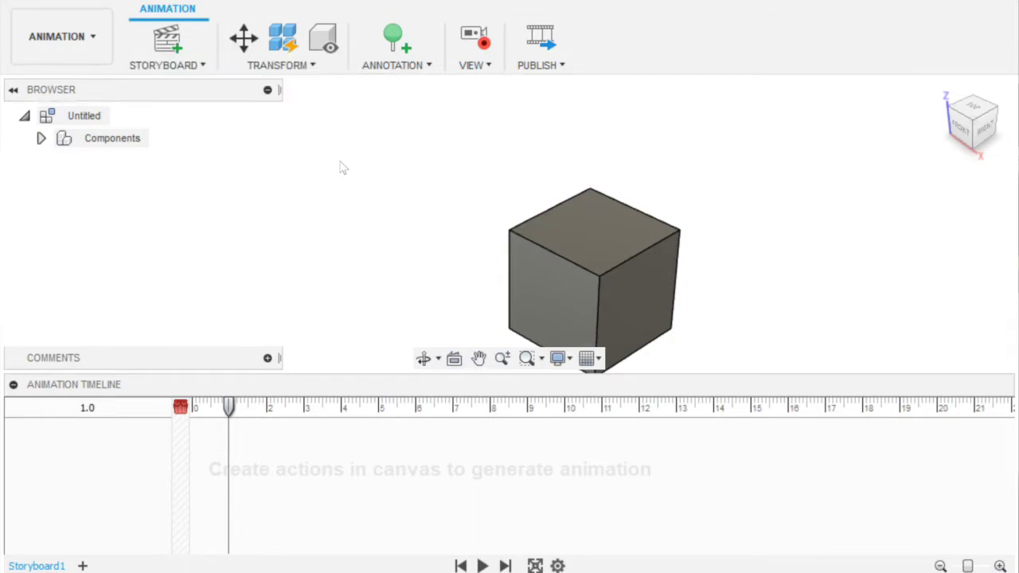
left_click(975, 233)
- Record a 0–3.5 second orbit to a front-right view of the cube, then rewind to 0
left_click_drag(229, 408, 322, 407)
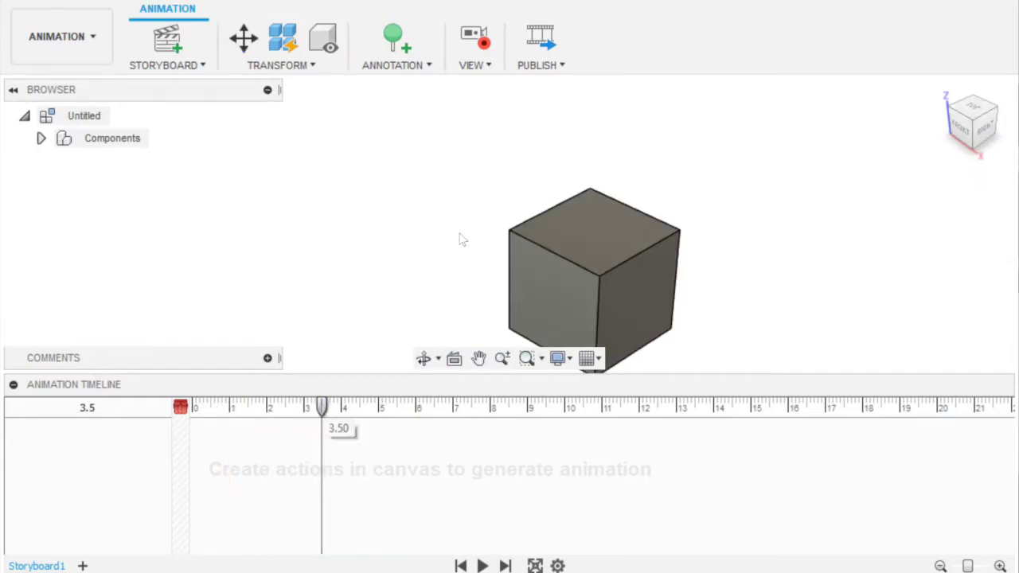
left_click(605, 226)
left_click(705, 287)
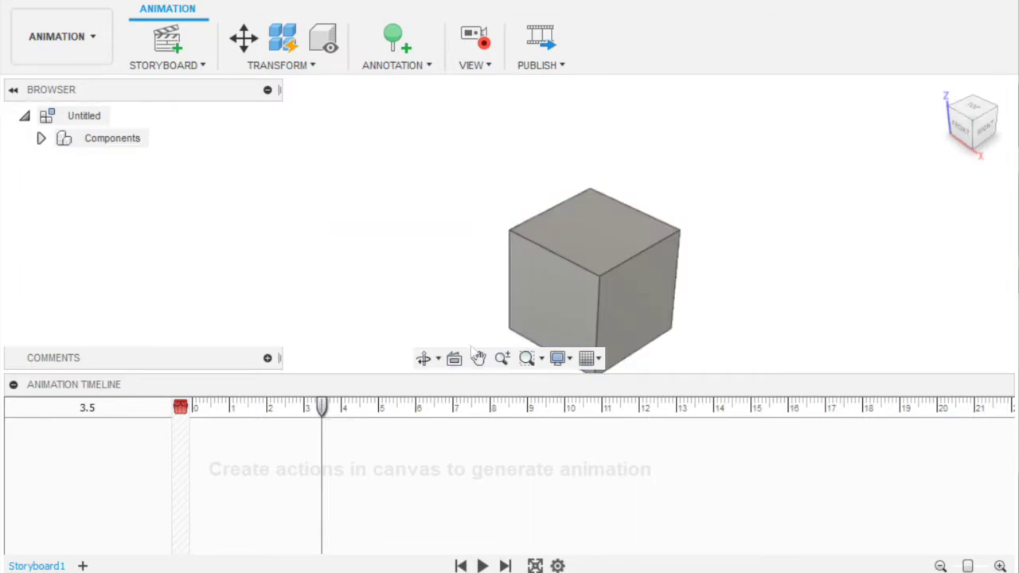
left_click(423, 358)
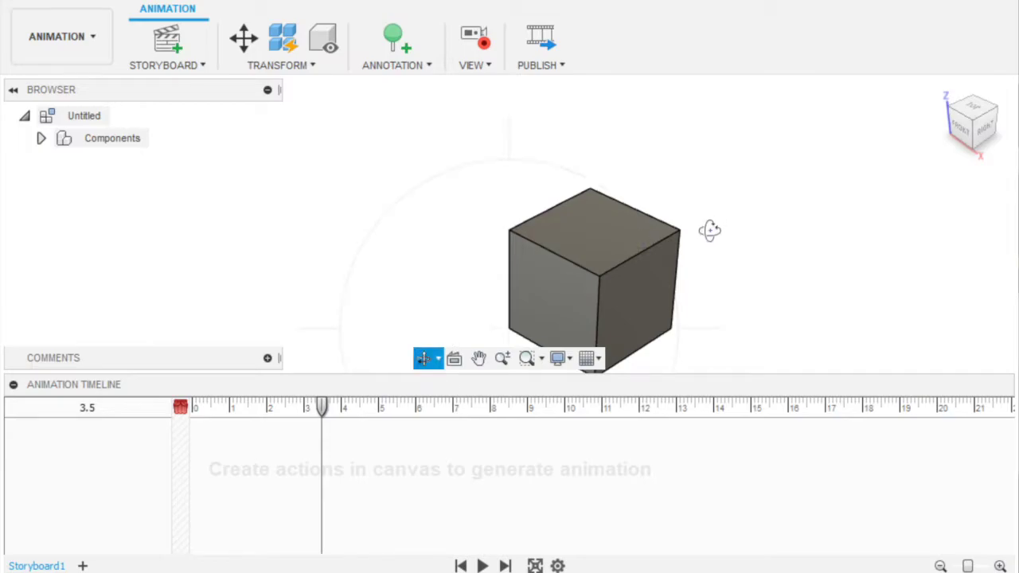
left_click_drag(709, 230, 603, 270)
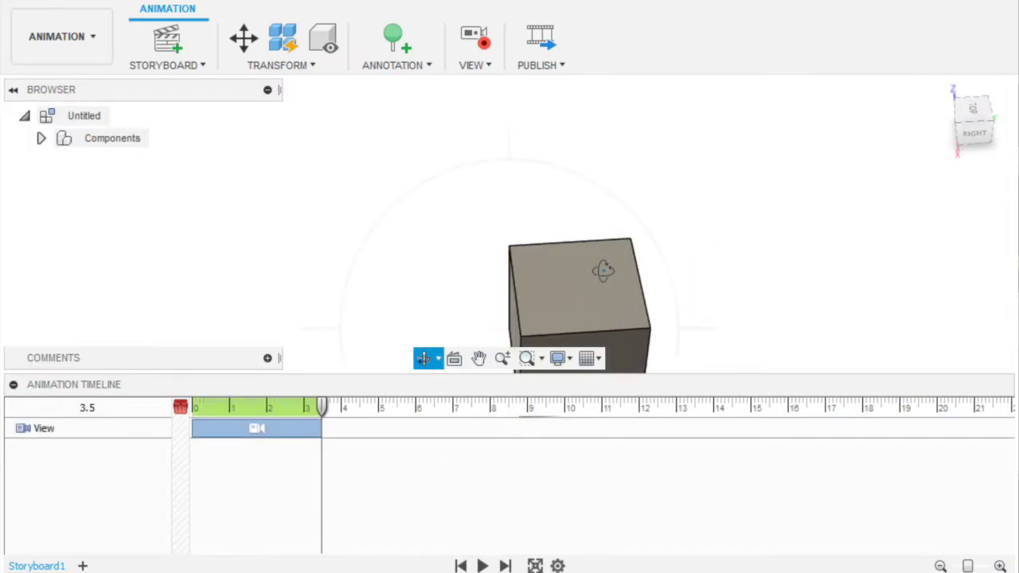
left_click_drag(688, 230, 618, 171)
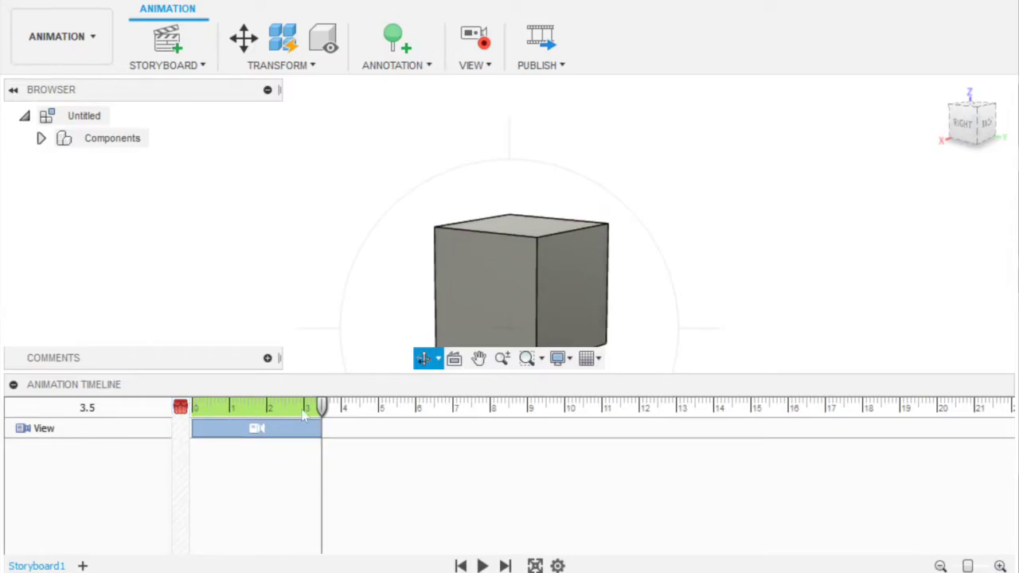
left_click_drag(324, 410, 191, 406)
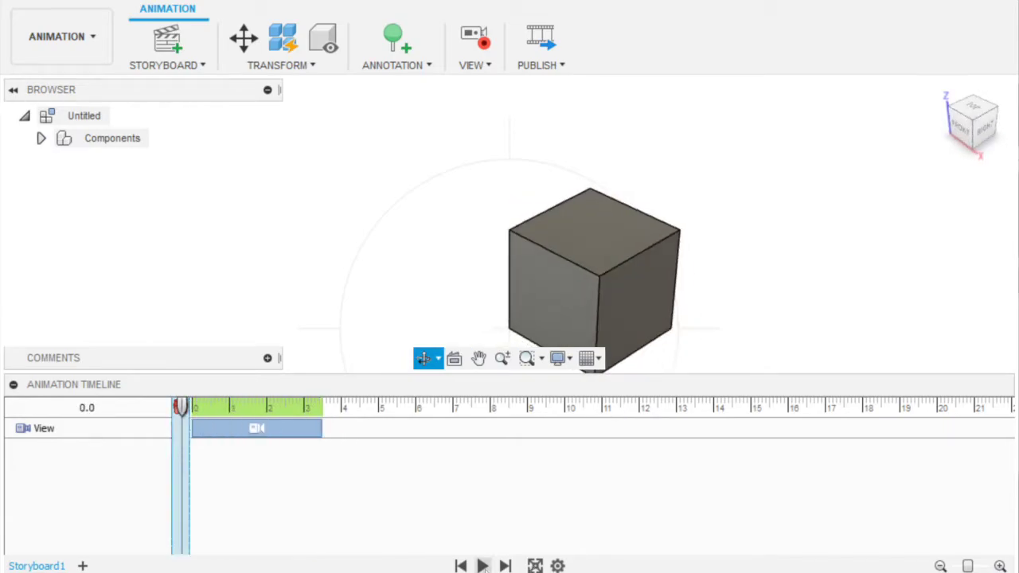
- Play the animation, resize the View action to 7.5 then 2.7 seconds, and delete it
left_click(482, 565)
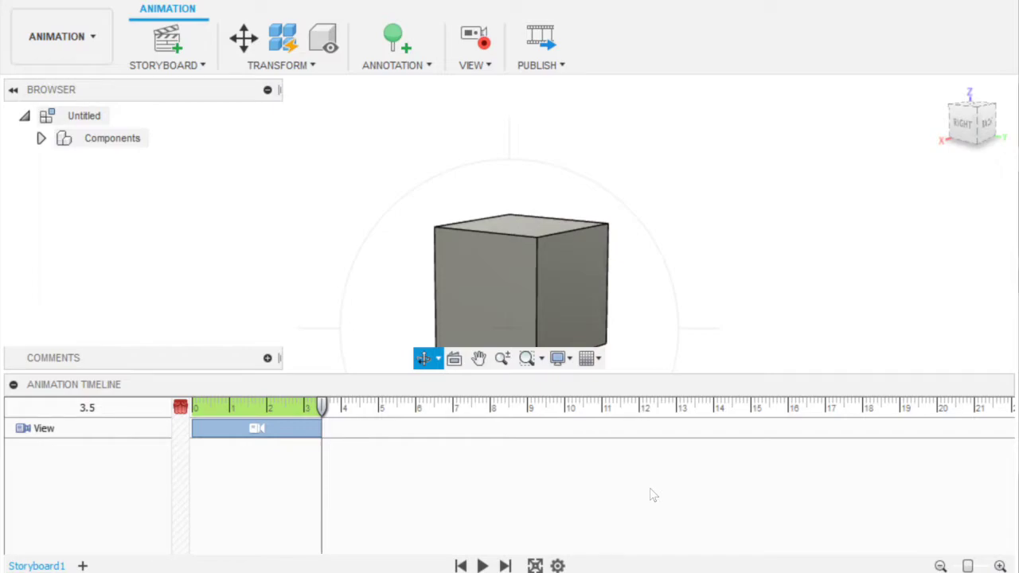
left_click_drag(320, 428, 474, 431)
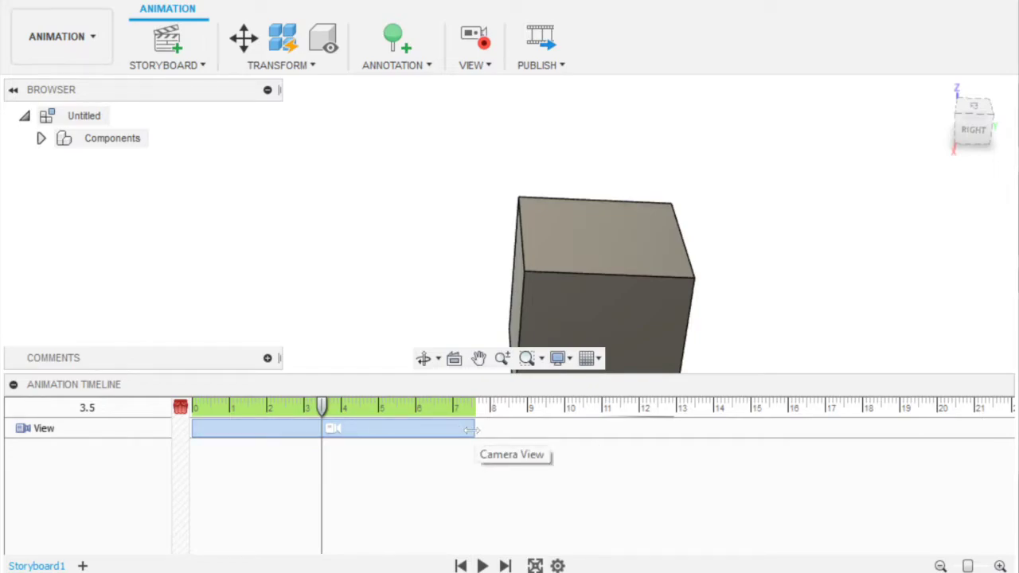
left_click_drag(471, 430, 292, 430)
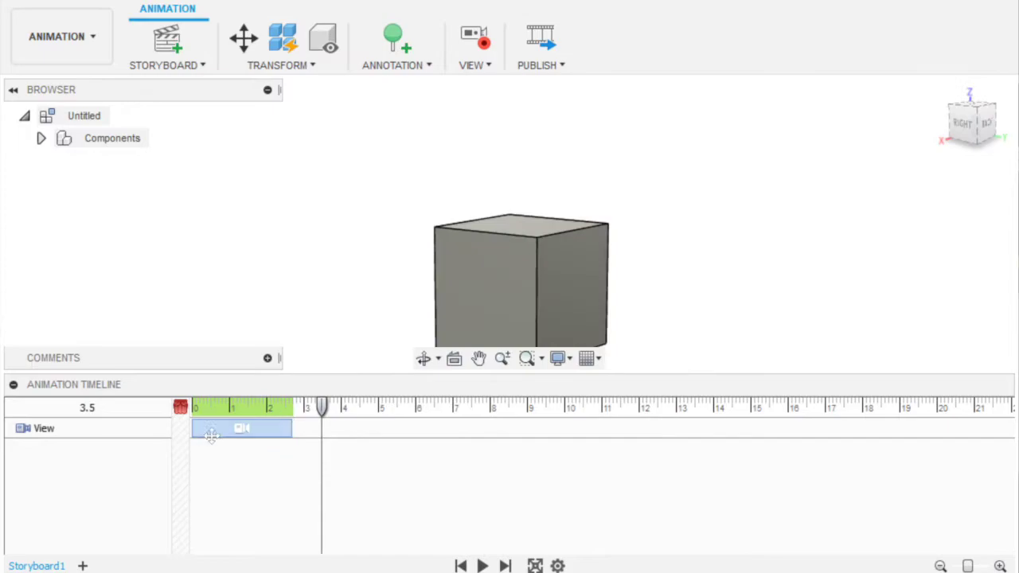
left_click(231, 430)
key("Delete")
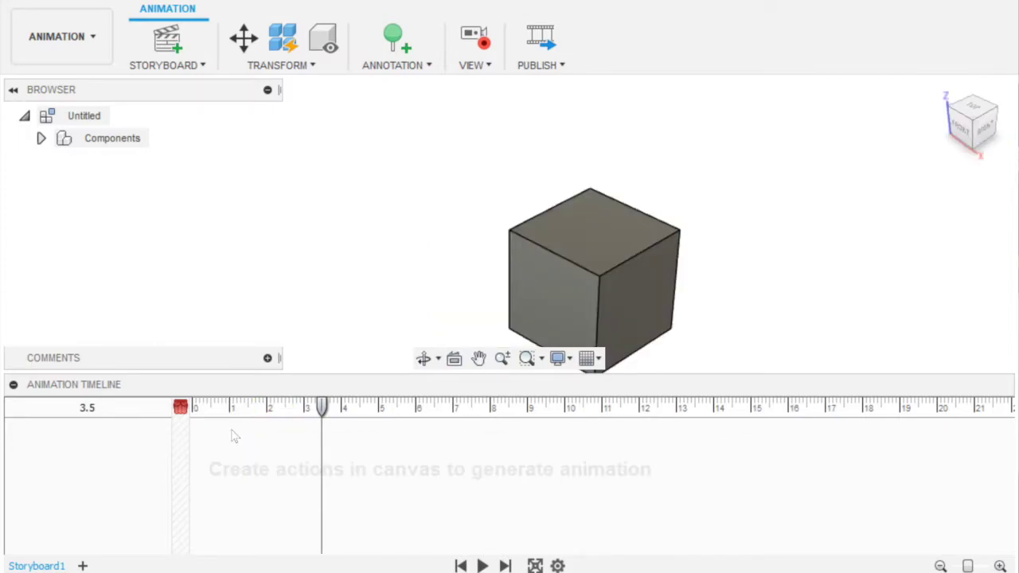
- Record a View action that zooms to the home view, bringing the cube up close
left_click_drag(322, 406, 267, 411)
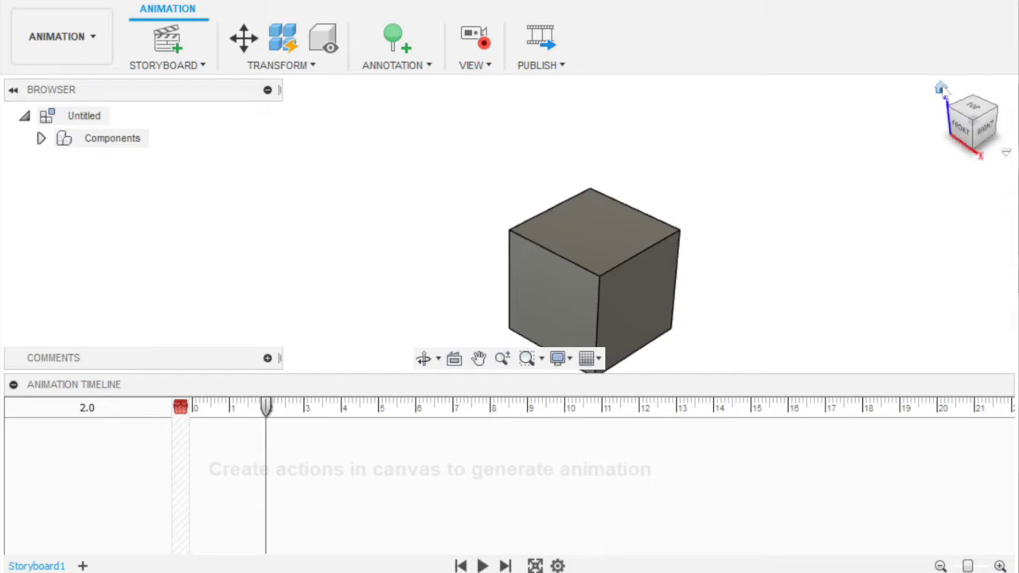
left_click(941, 89)
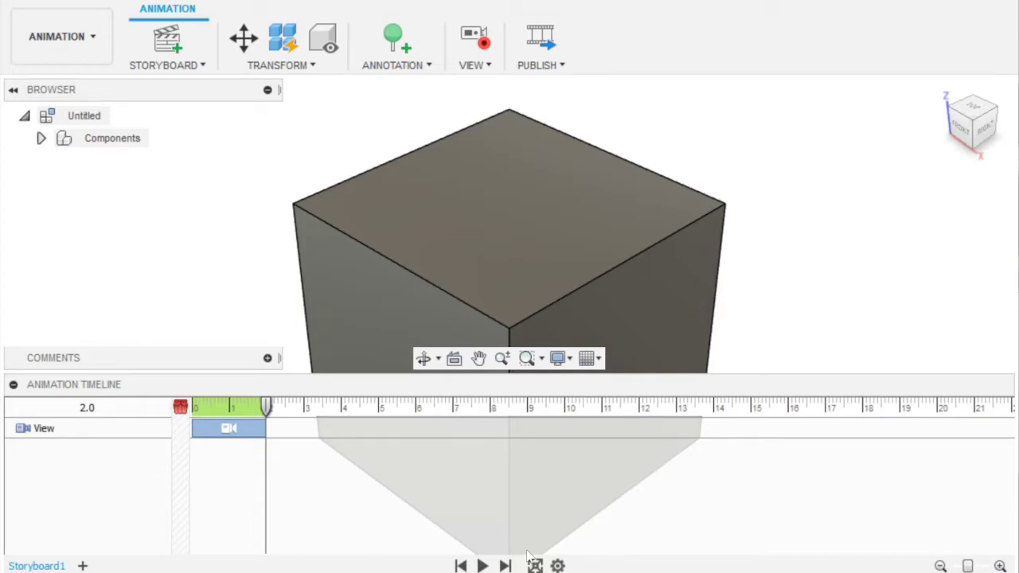
- Pan the cube up and left by 4 seconds, then preview at 1.7 seconds and replay
left_click(478, 359)
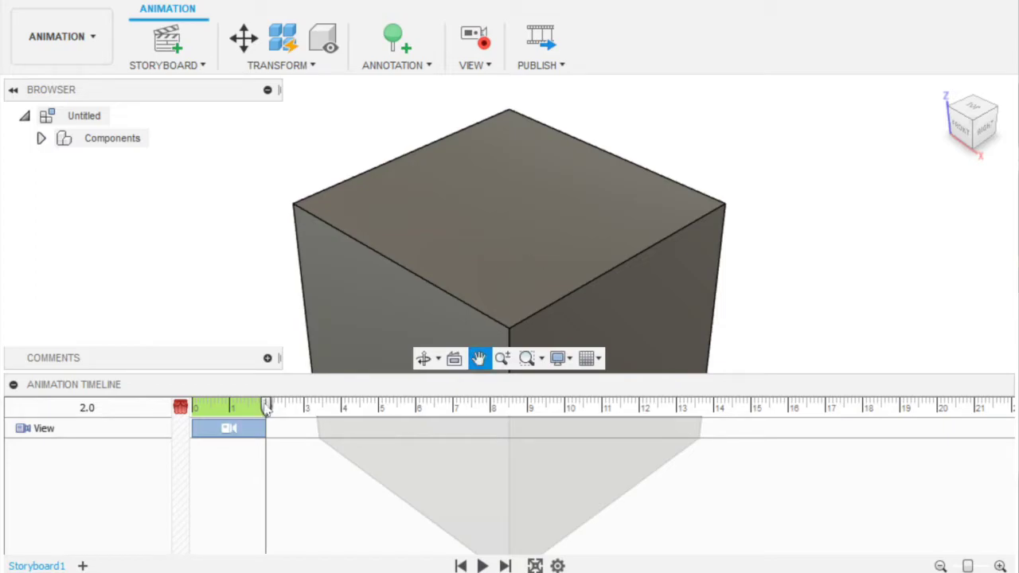
left_click_drag(267, 407, 343, 410)
left_click_drag(528, 282, 818, 91)
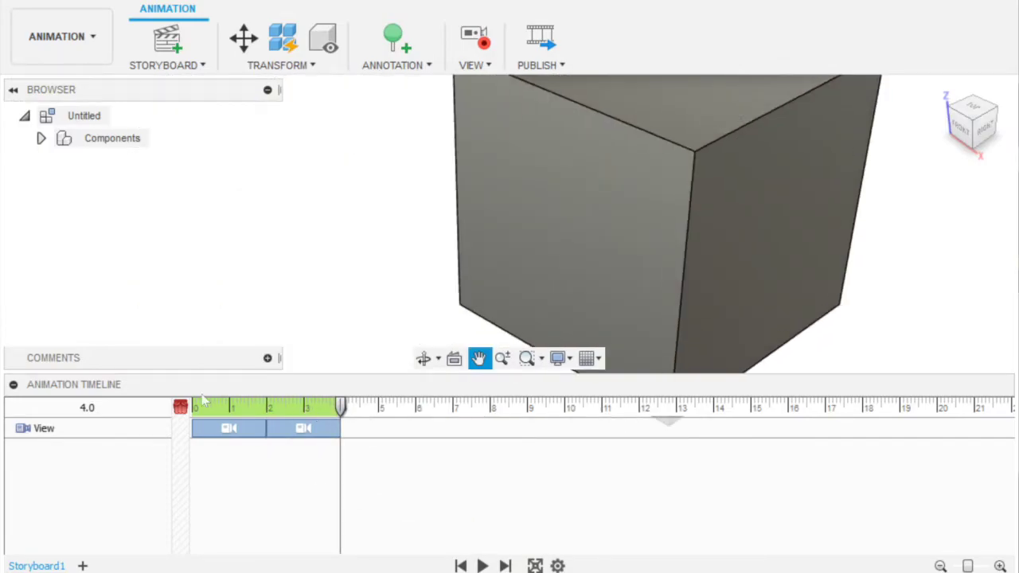
left_click_drag(343, 408, 183, 402)
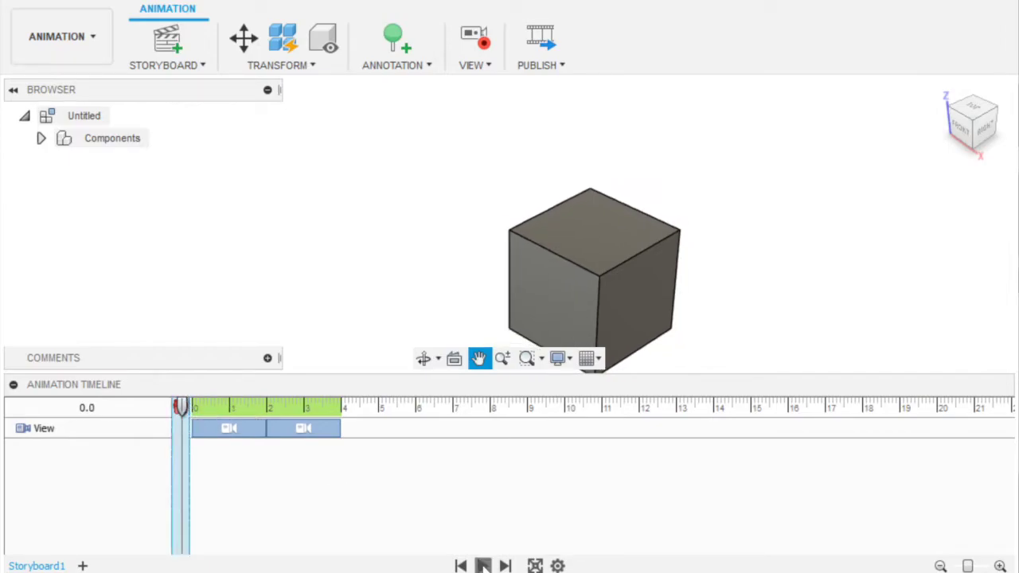
left_click(482, 567)
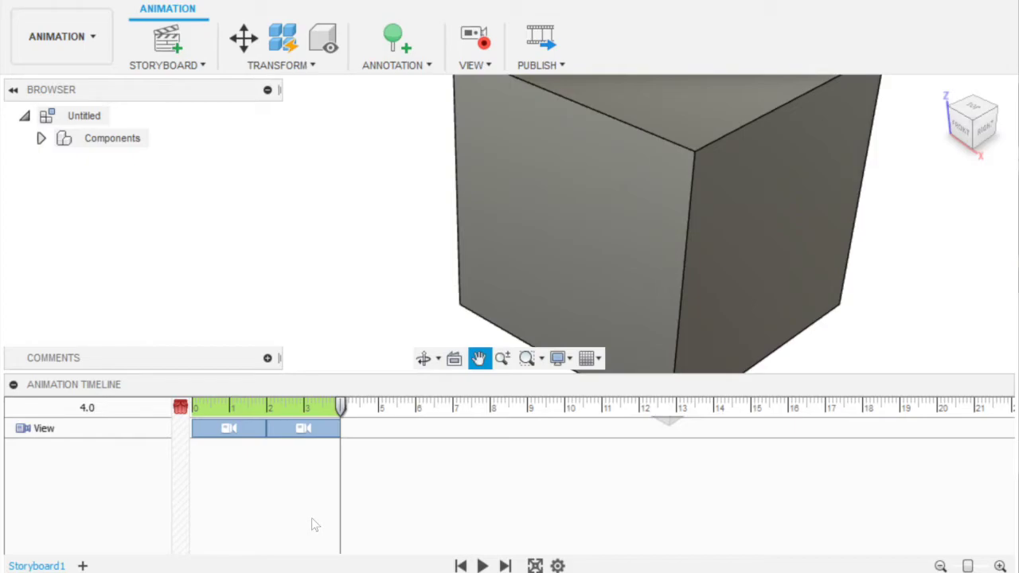
- Create a clean Storyboard2, then delete it
left_click(82, 566)
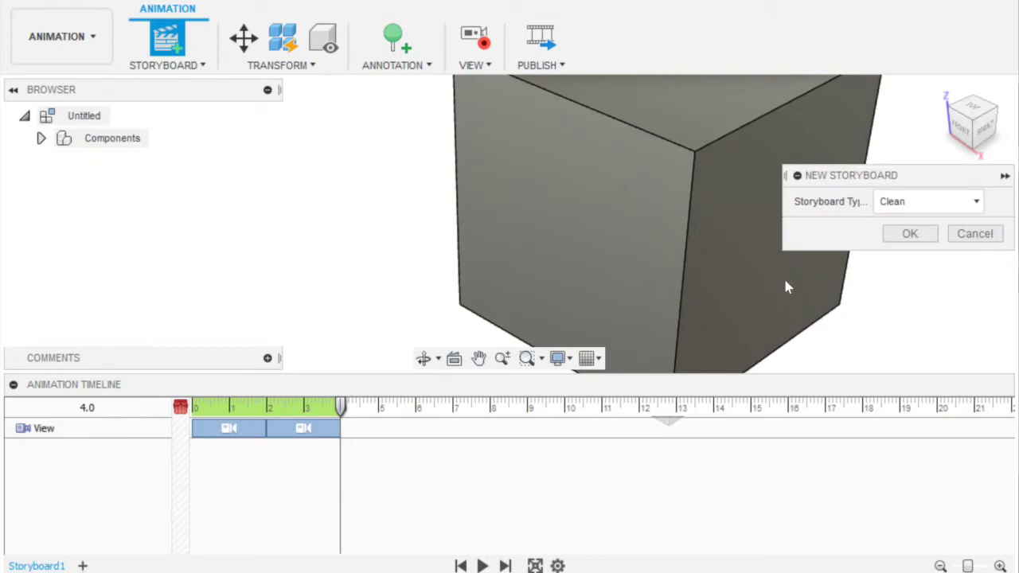
left_click(911, 233)
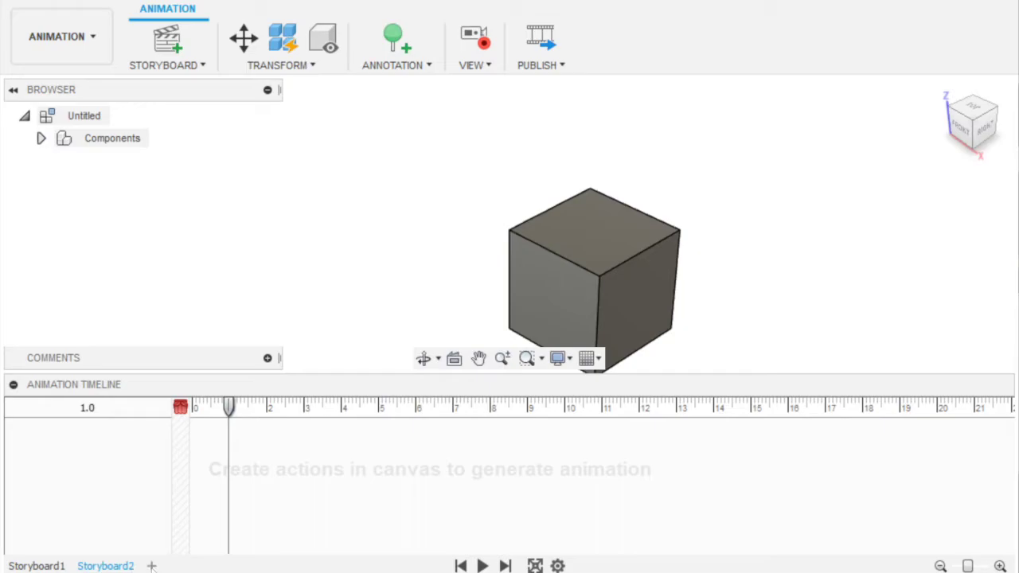
left_click(119, 563)
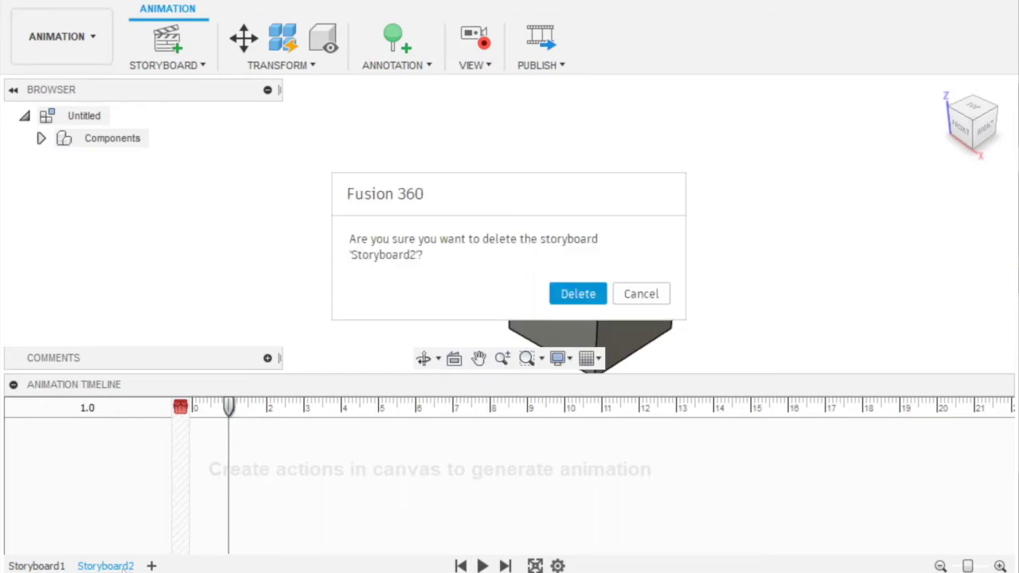
left_click(582, 292)
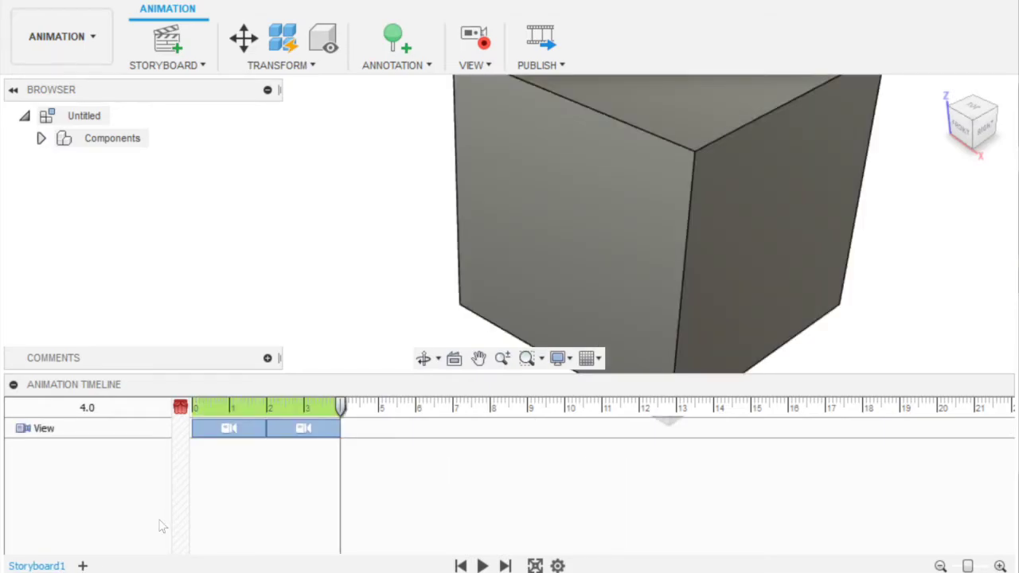
- Create Storyboard3 as 'Start from end of previous', then delete it
left_click(82, 566)
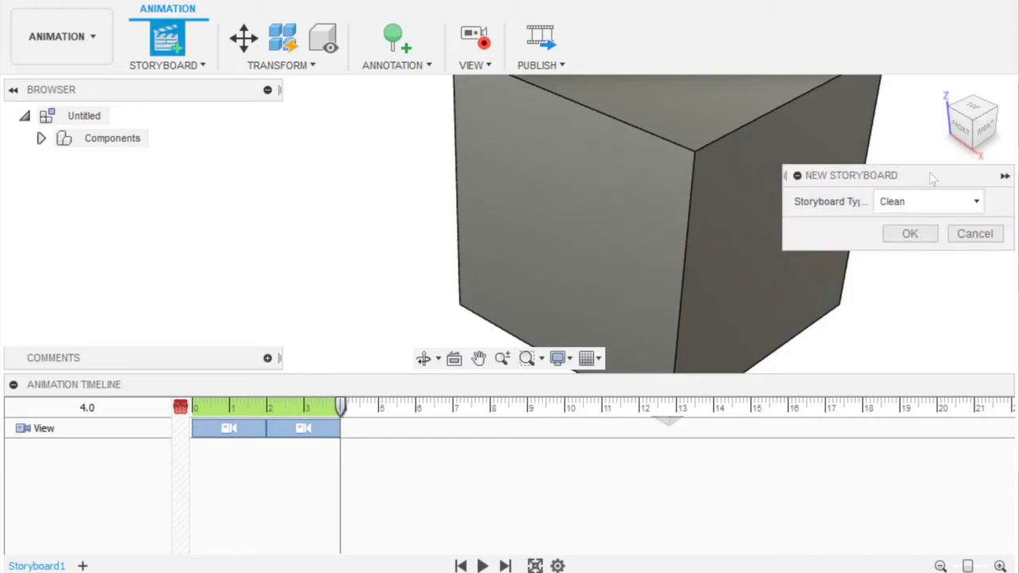
left_click(907, 206)
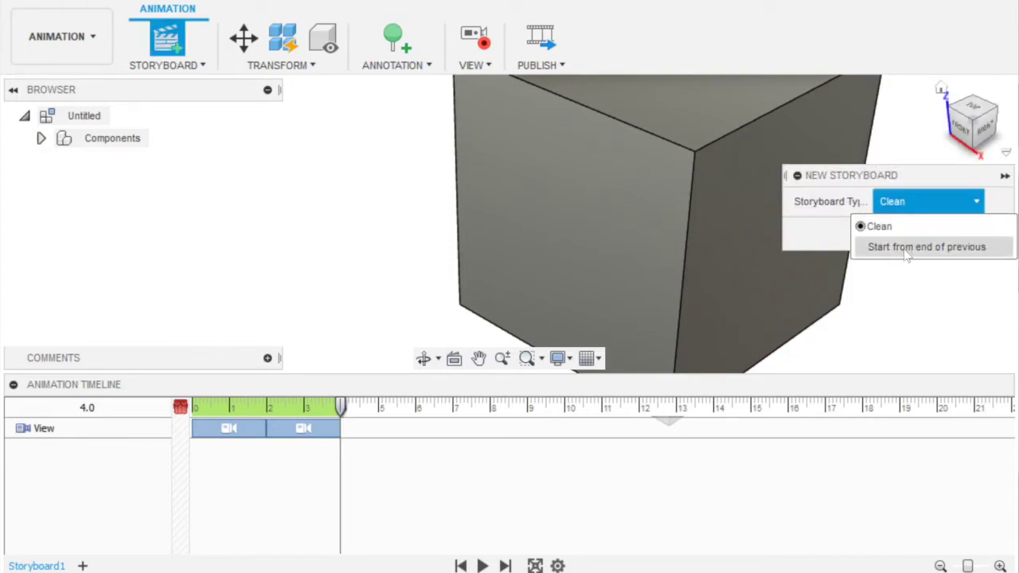
left_click(928, 249)
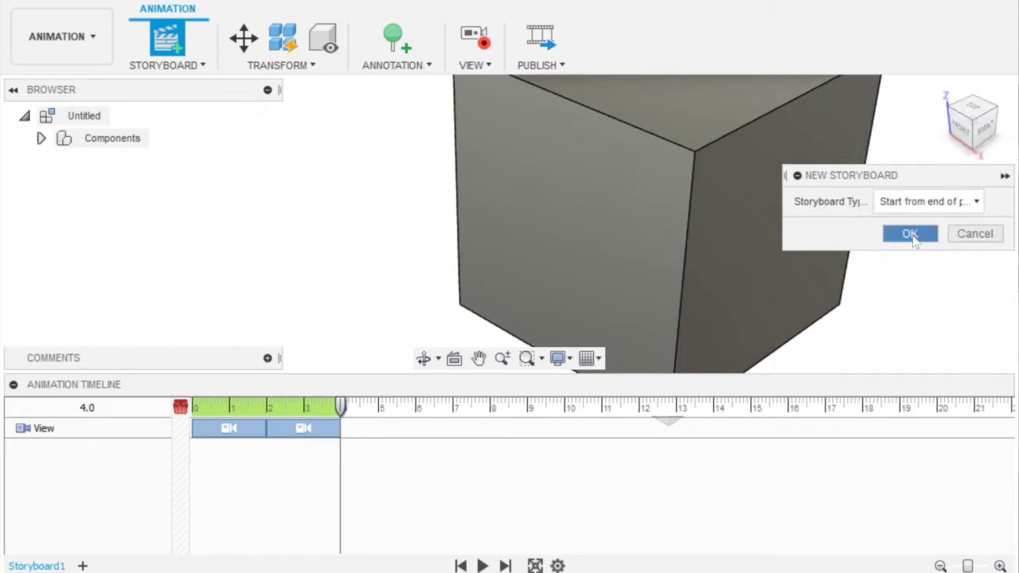
left_click(910, 234)
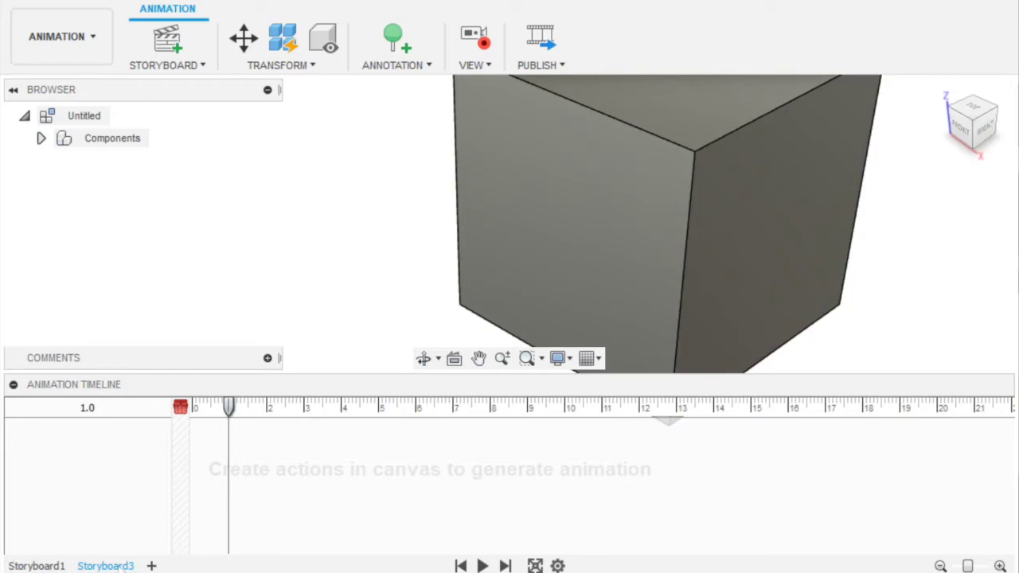
left_click(118, 568)
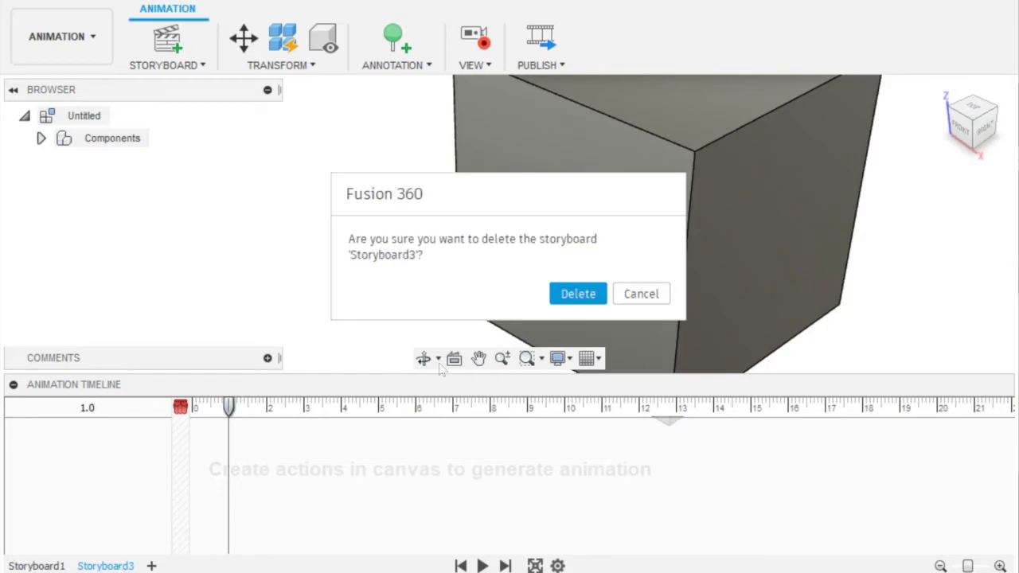
left_click(578, 295)
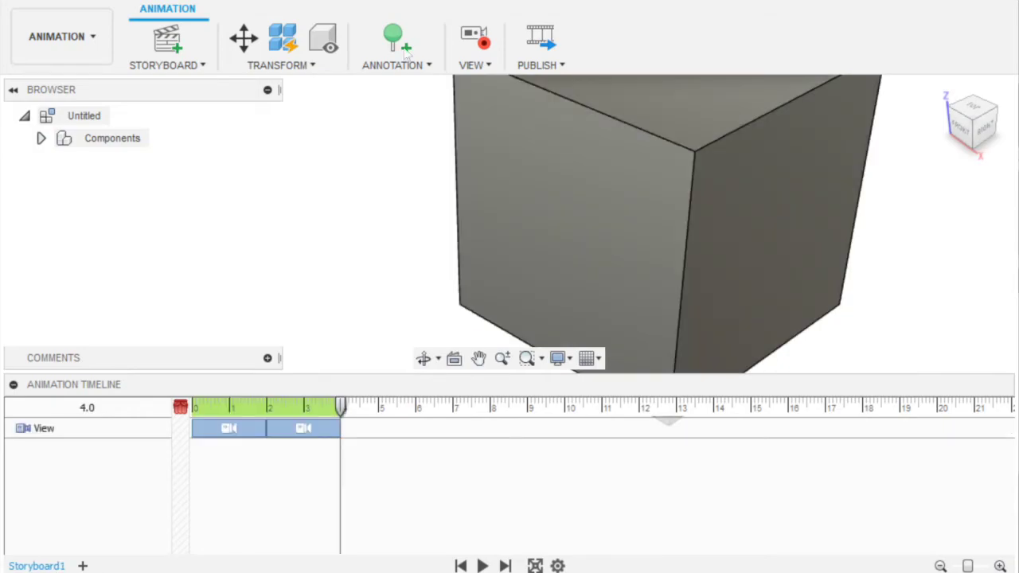
- Pin a callout on the cube's top edge, then cancel the empty callout
left_click(404, 67)
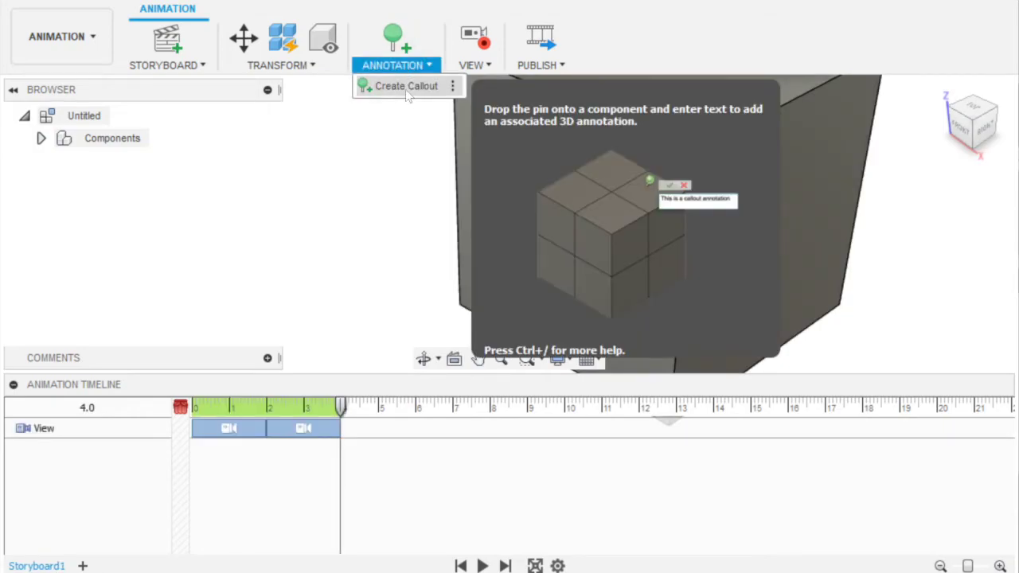
left_click(294, 231)
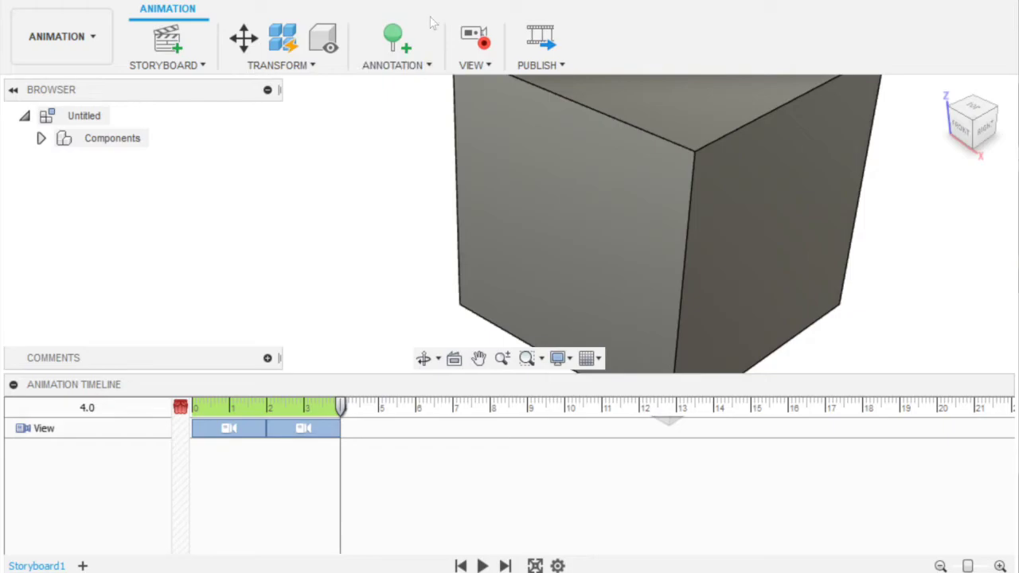
left_click(396, 66)
left_click(403, 86)
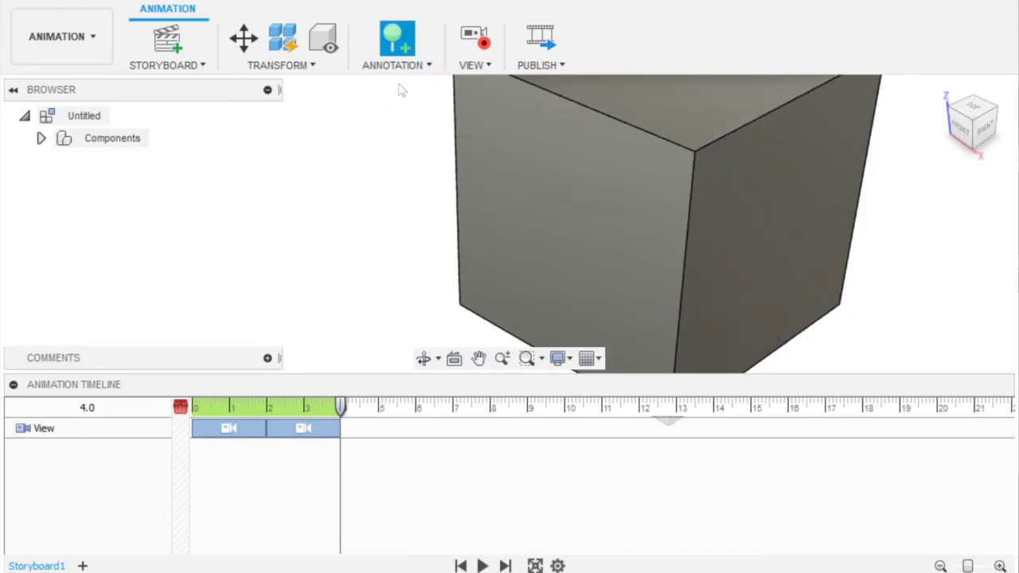
left_click(705, 112)
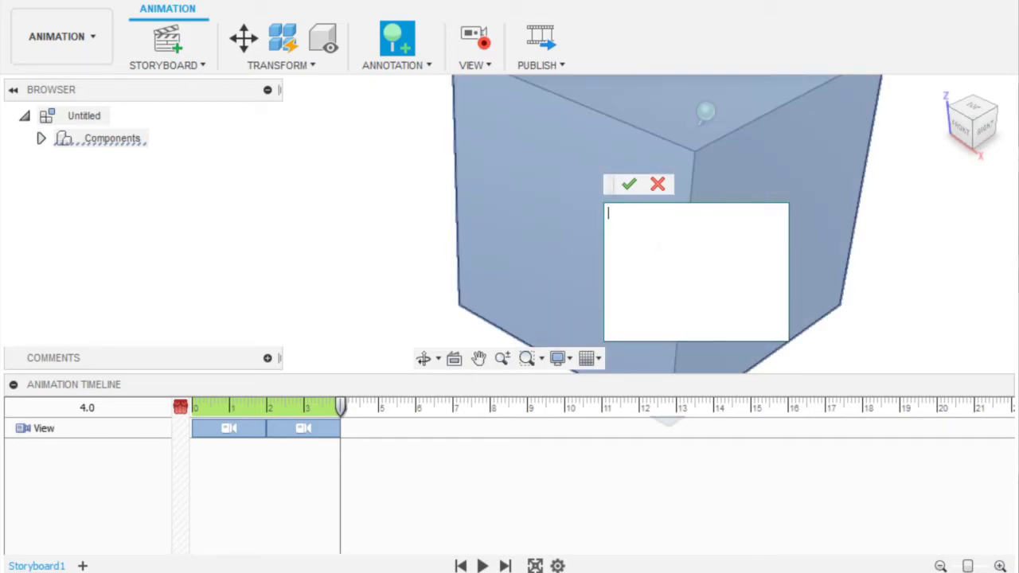
left_click(657, 184)
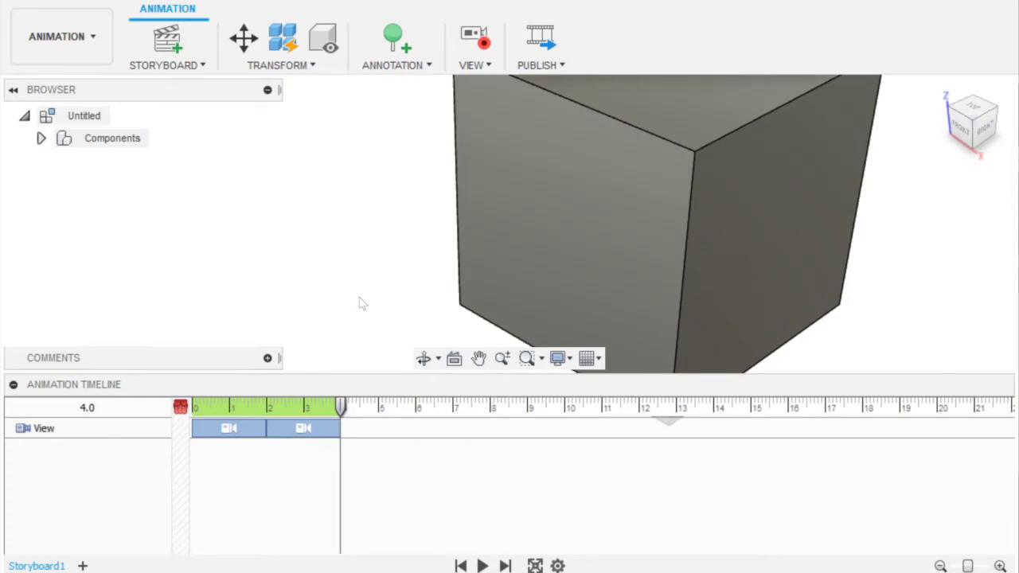
- Set the storyboard's current time to 2.3 seconds
left_click(284, 406)
left_click_drag(284, 402, 276, 403)
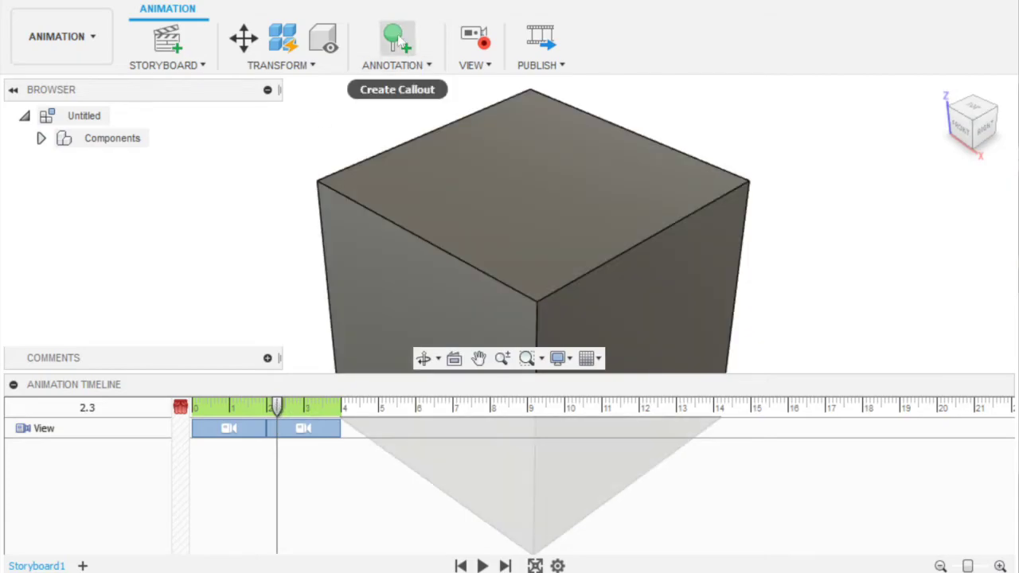
left_click(406, 65)
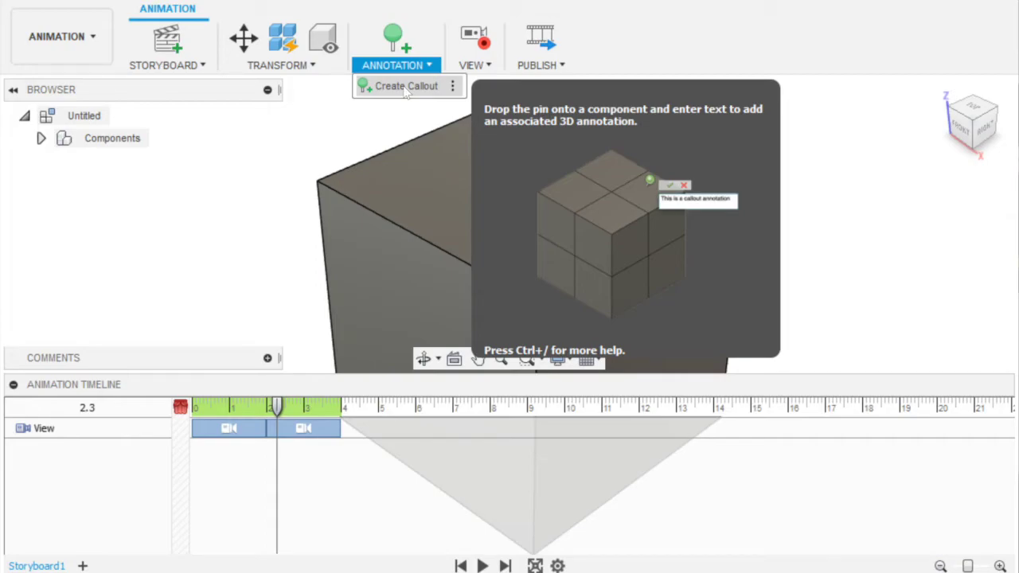
- Pin a callout reading 'hi' on the cube's top face, then rewind to 0
left_click(406, 86)
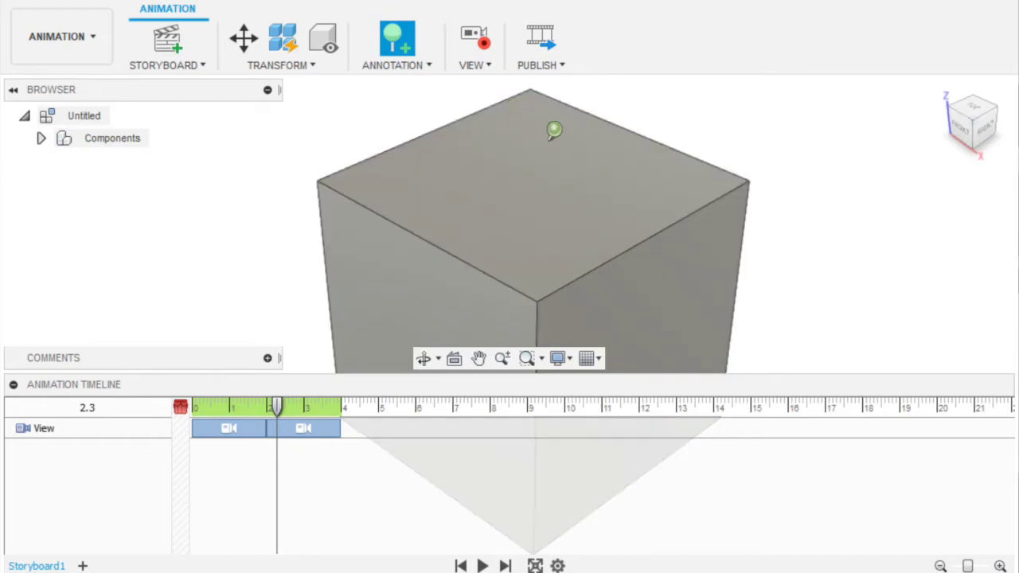
left_click(623, 201)
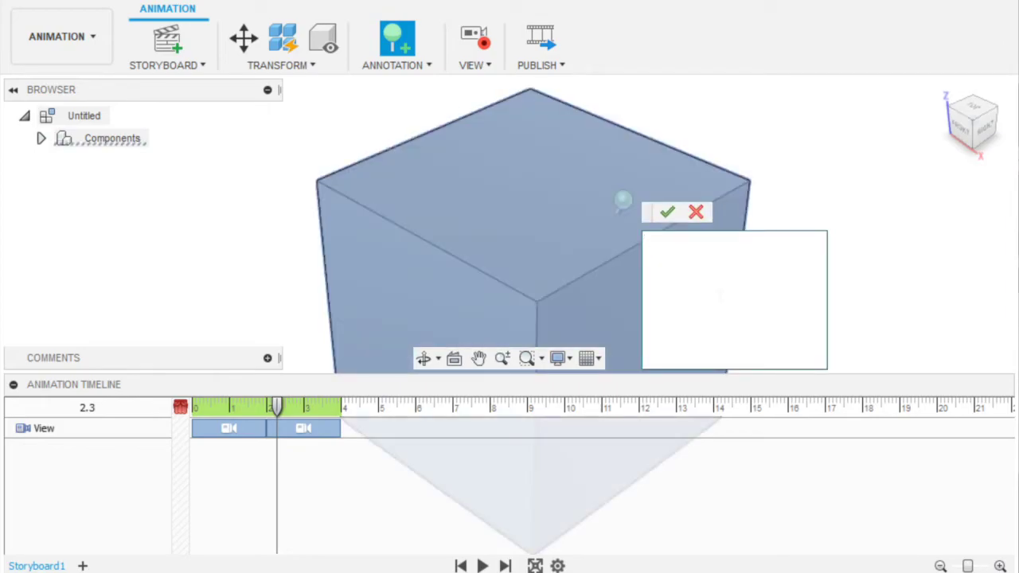
type("hi")
left_click(667, 212)
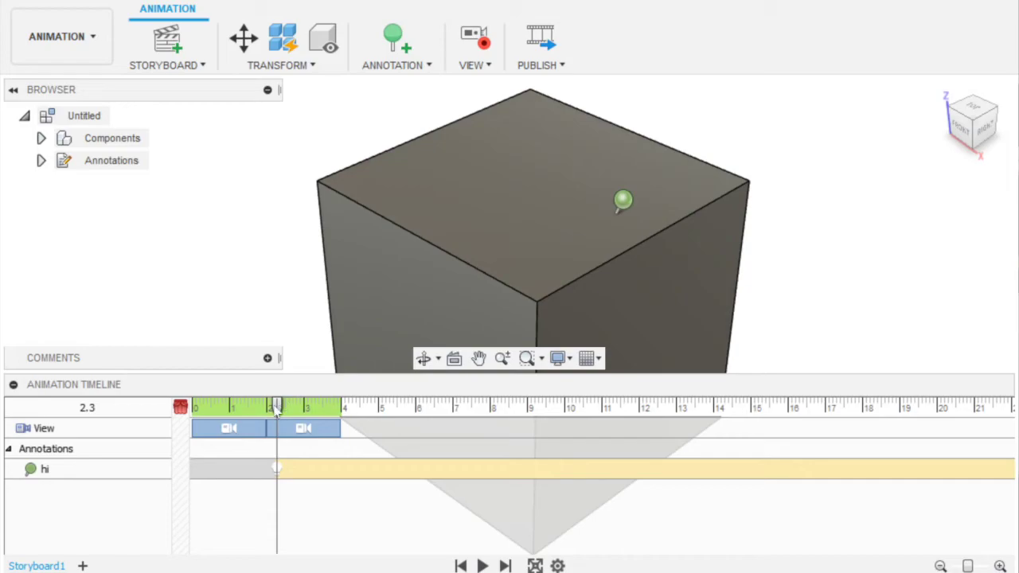
left_click_drag(276, 408, 182, 407)
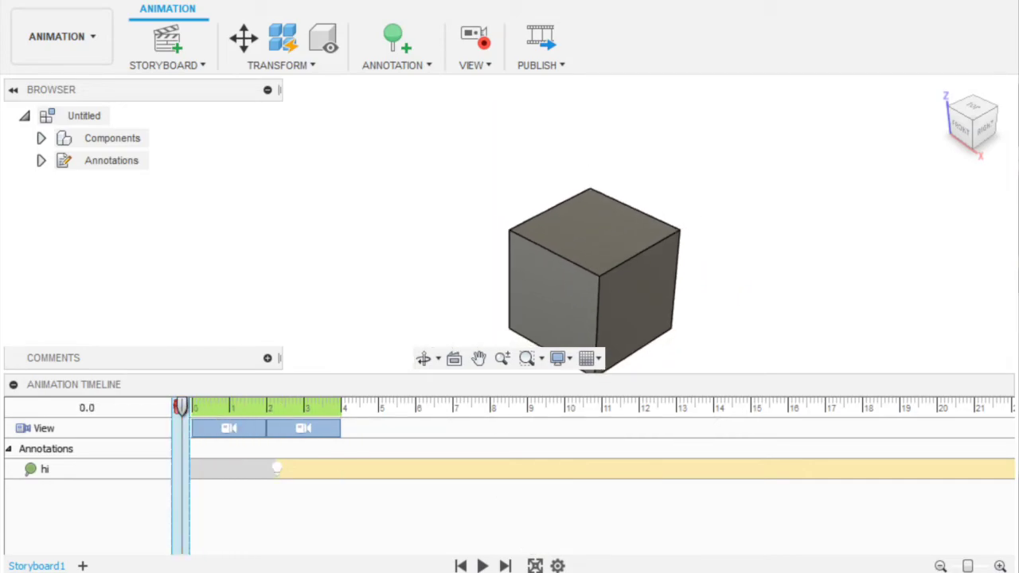
- Play the storyboard, pan to show the cube's top, and delete the 'hi' annotation
left_click(482, 565)
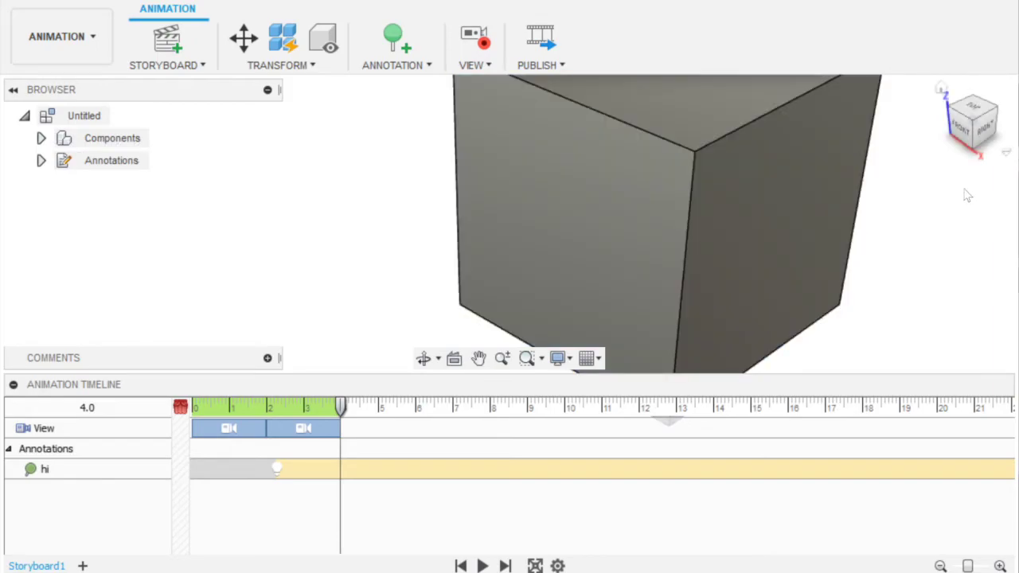
left_click(478, 358)
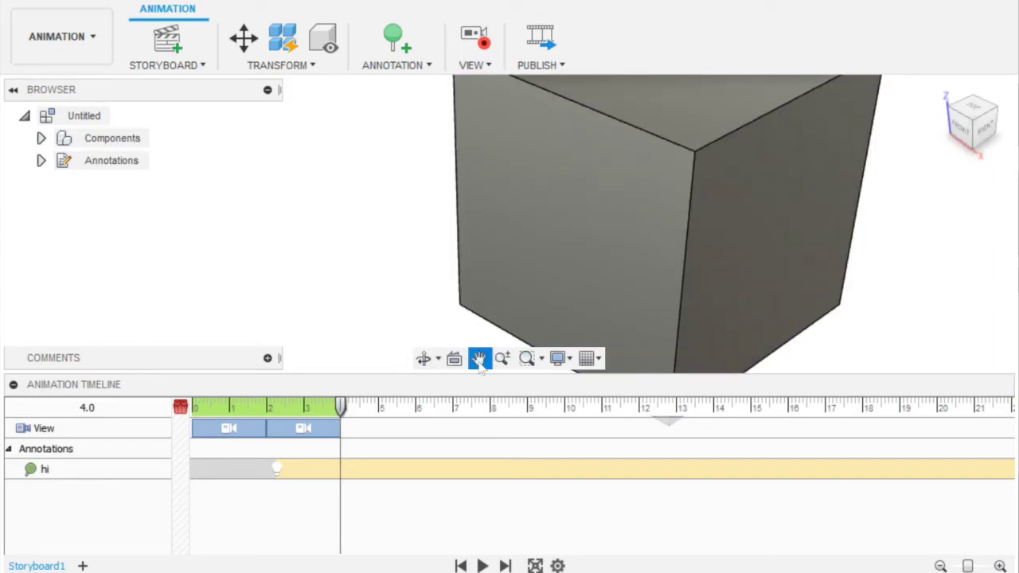
left_click_drag(848, 237, 682, 337)
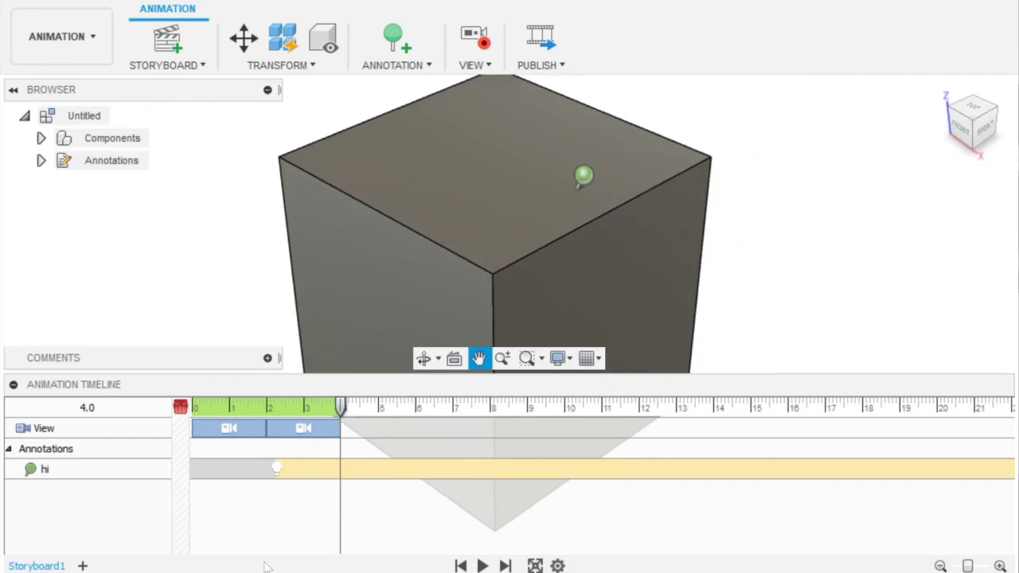
left_click(64, 470)
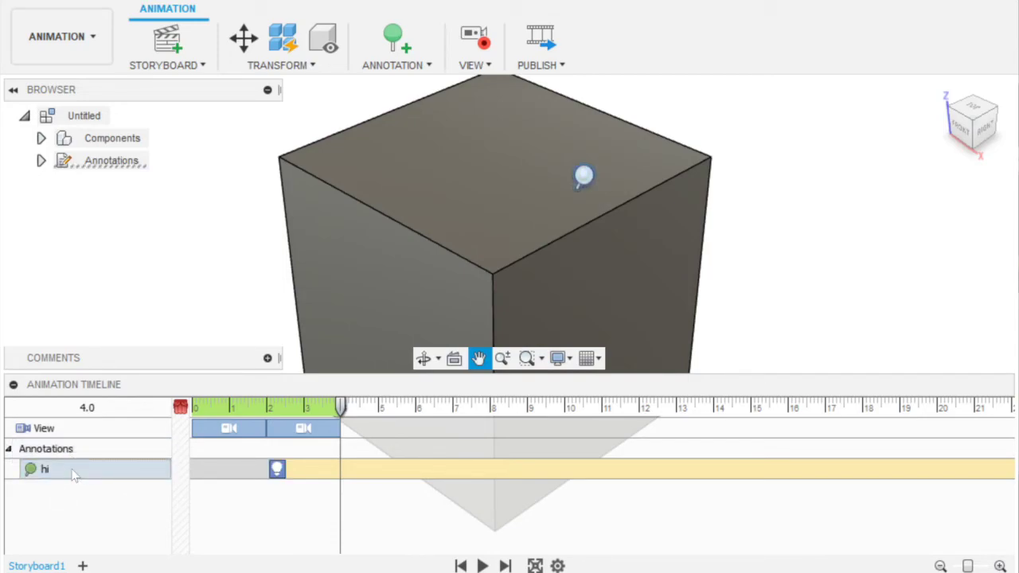
key("Delete")
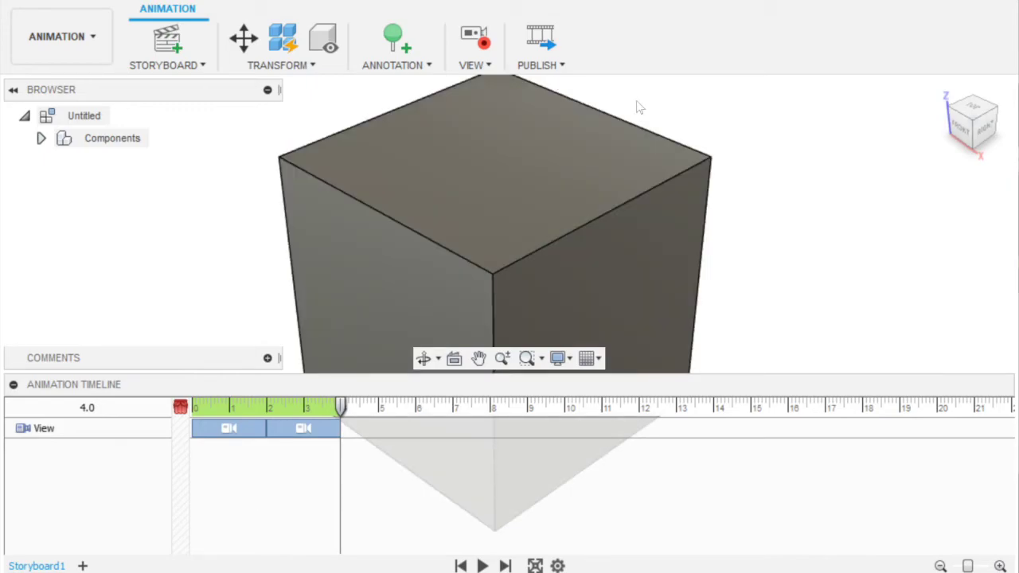
left_click(545, 64)
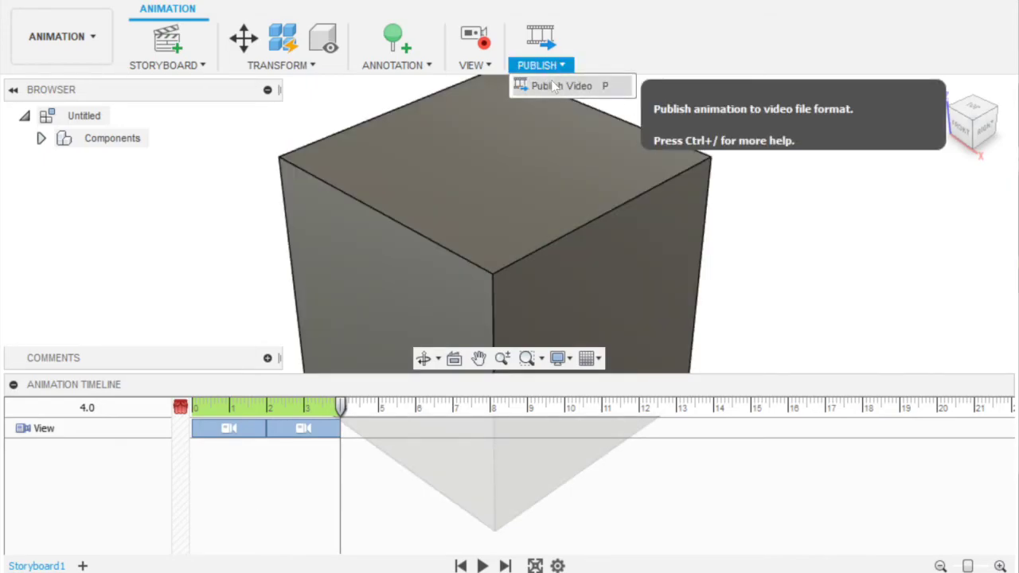
left_click(860, 191)
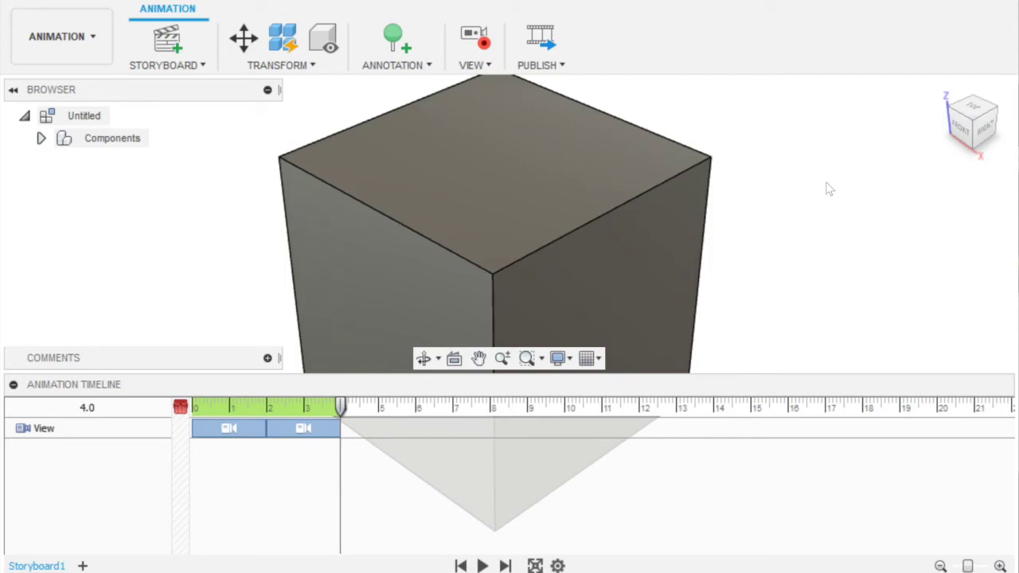
left_click(543, 63)
left_click(570, 89)
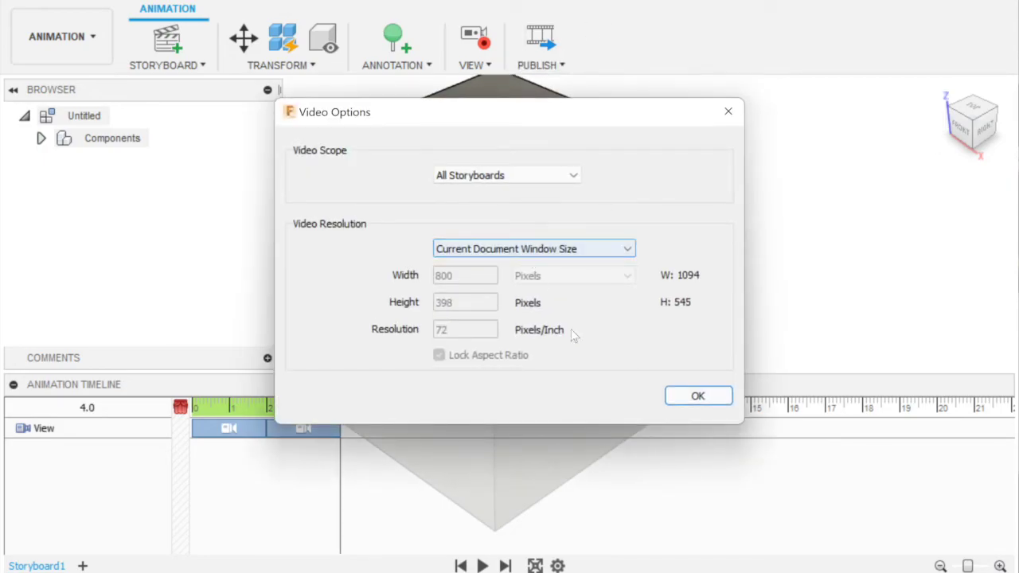
left_click(539, 252)
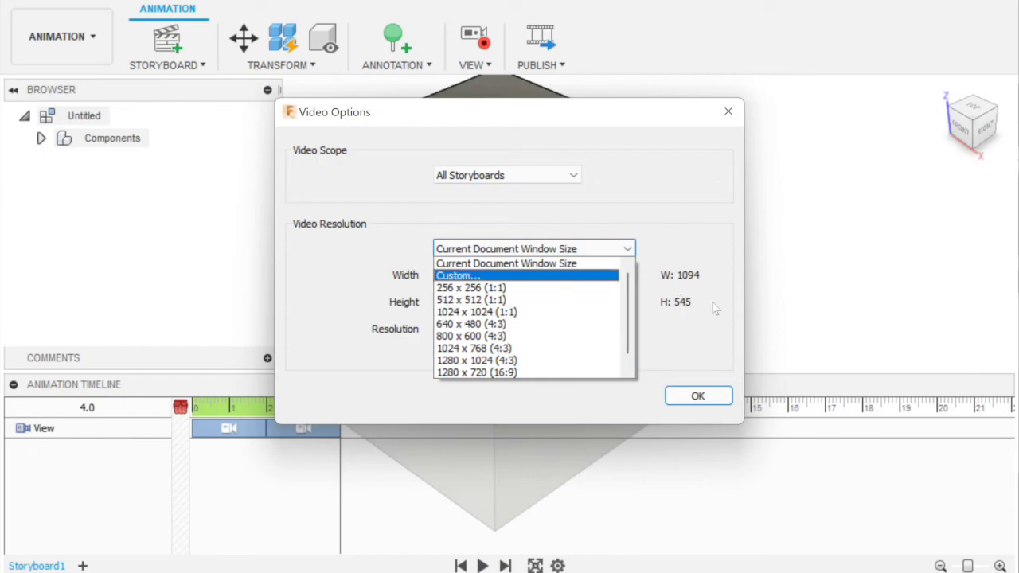
left_click(714, 335)
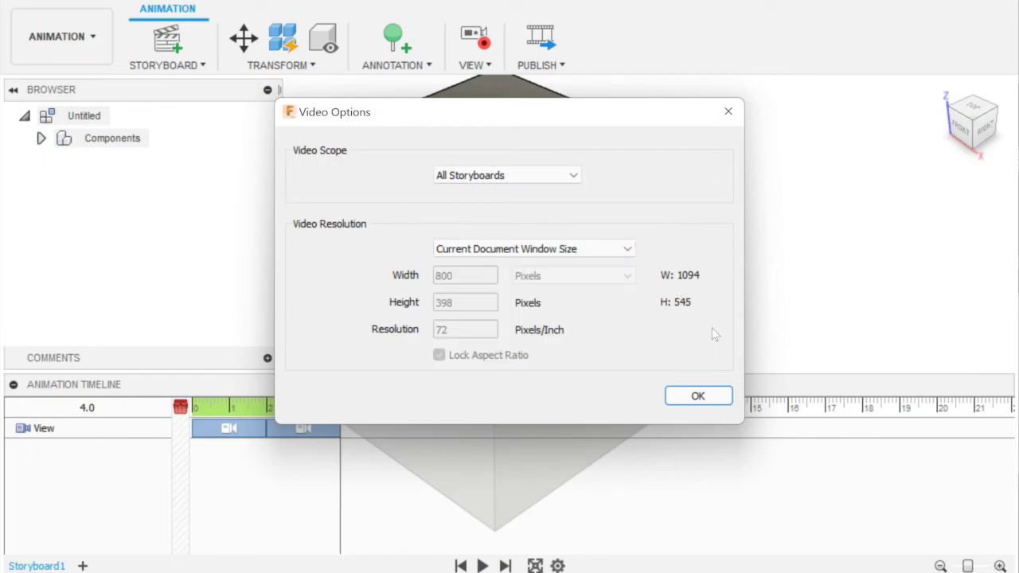
left_click(564, 177)
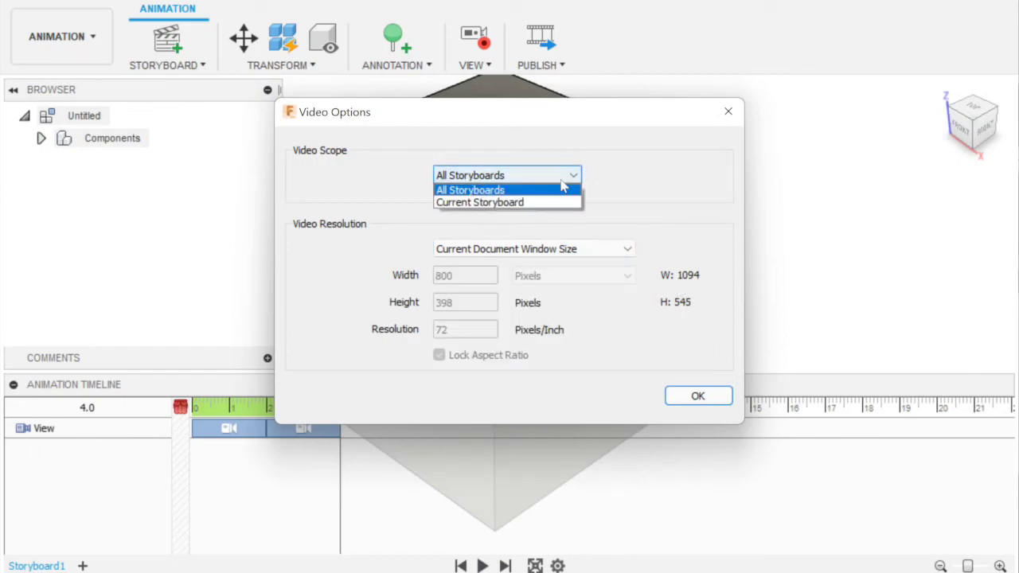
left_click(637, 202)
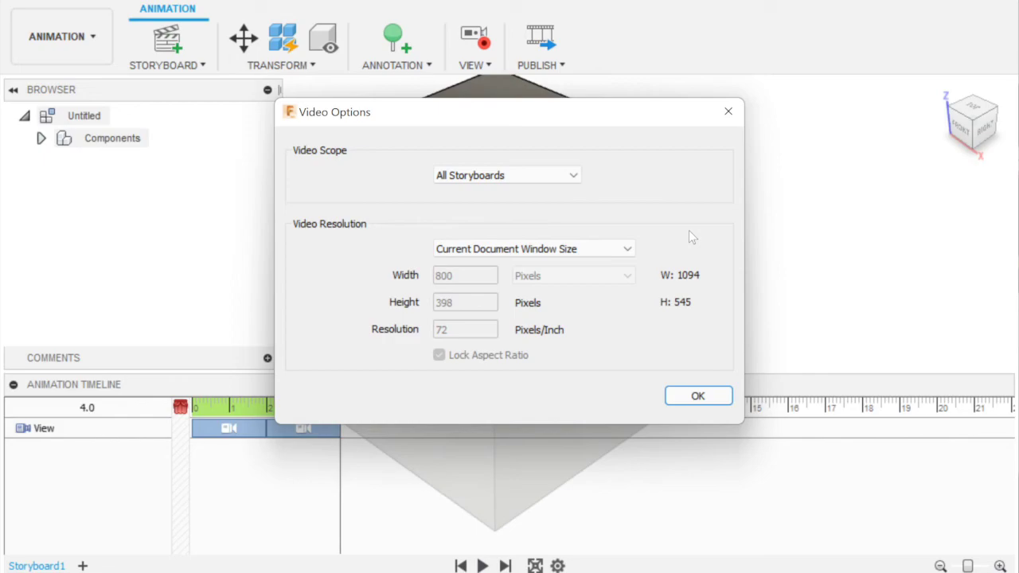
left_click(727, 112)
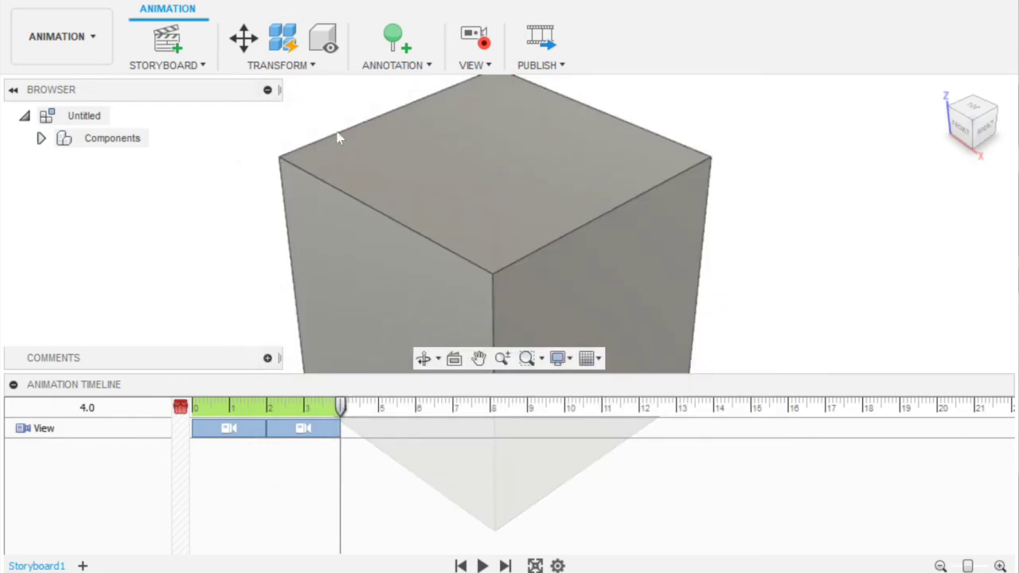
left_click(285, 67)
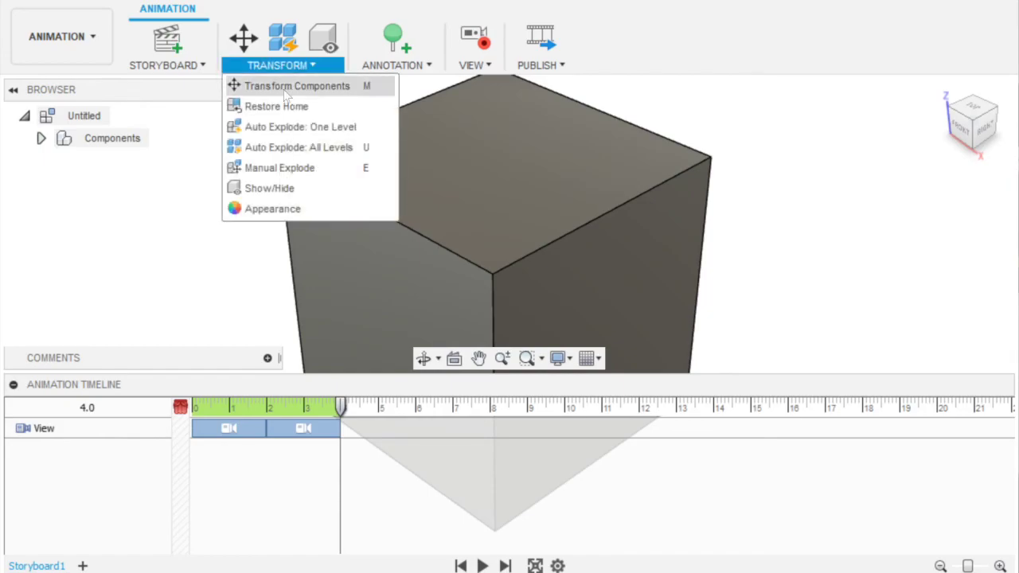
left_click(159, 229)
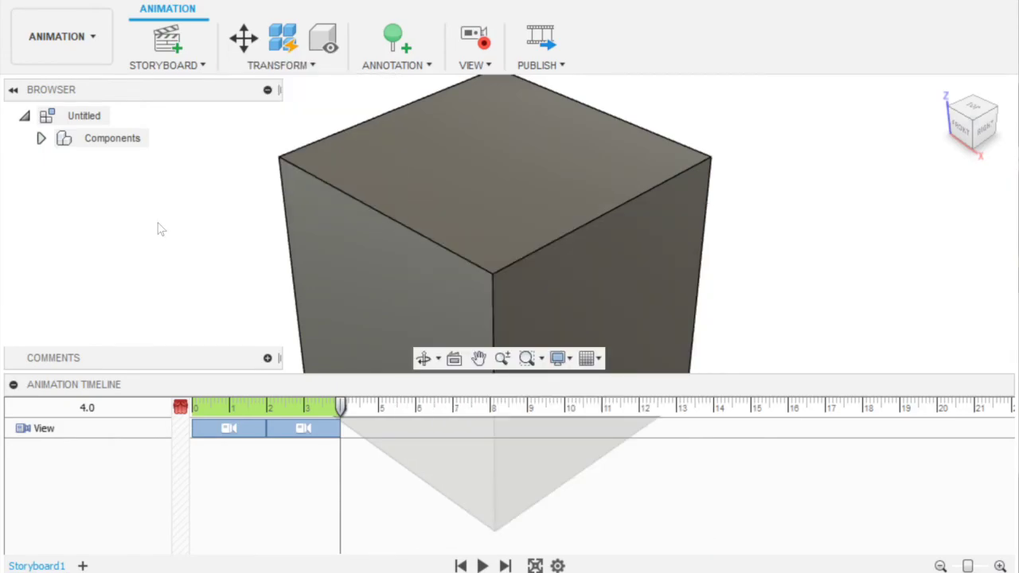